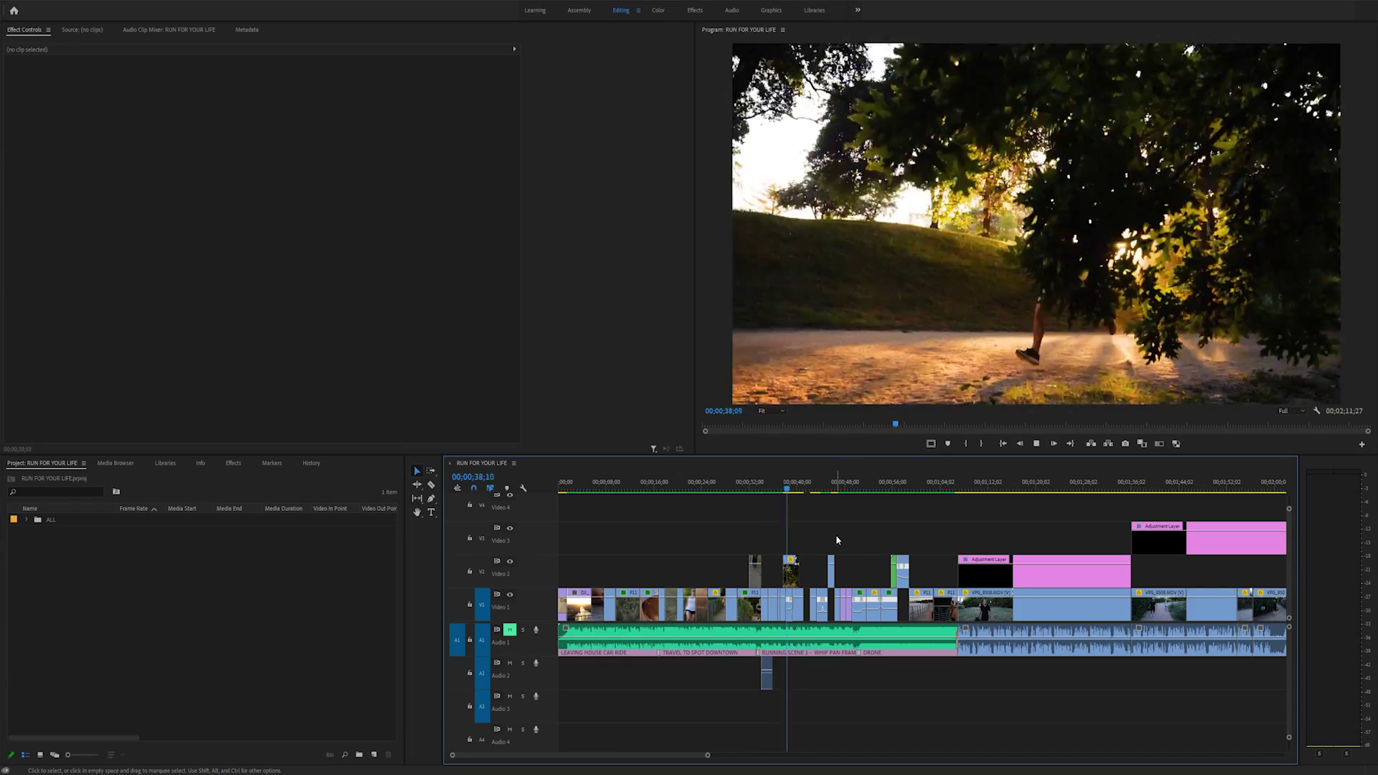
Step: Display the Essential Graphics workspace controls for the running sequence
click(828, 485)
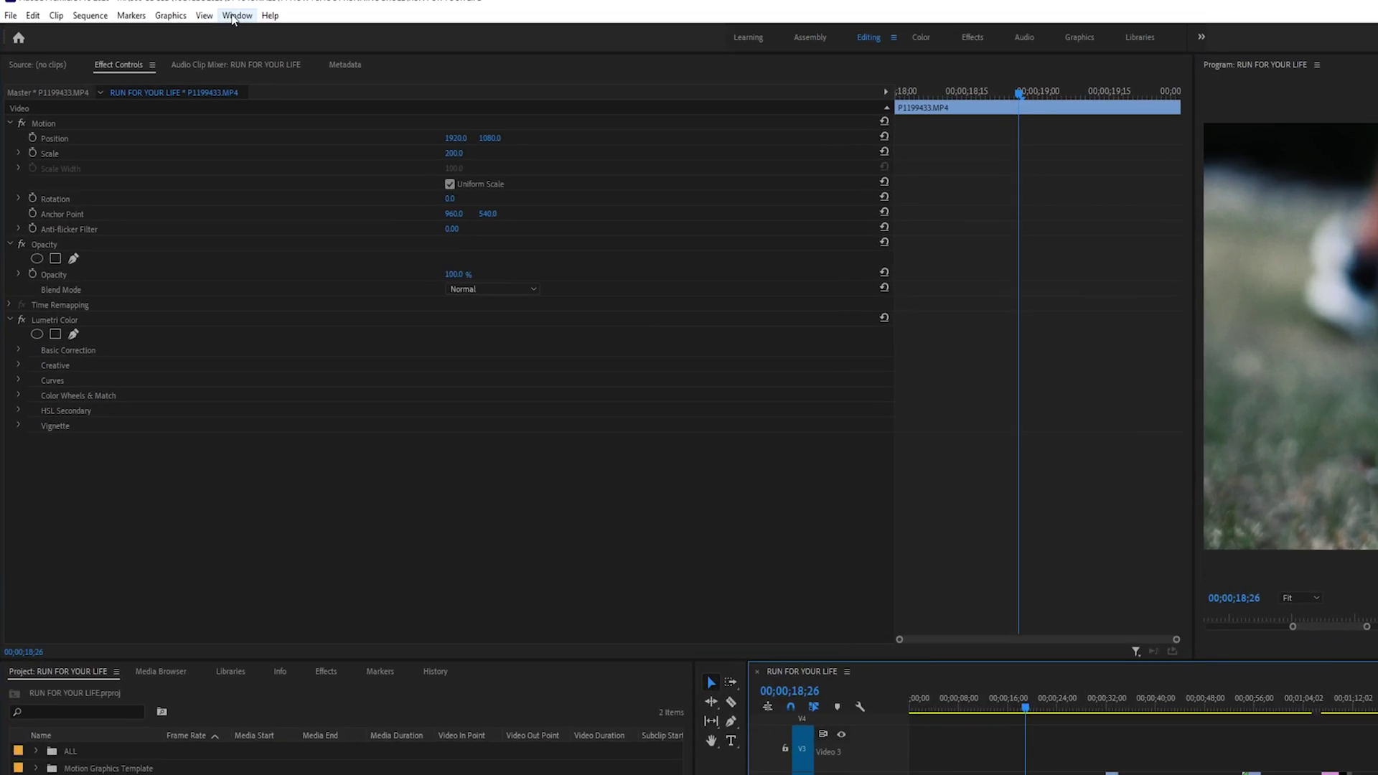
click(167, 19)
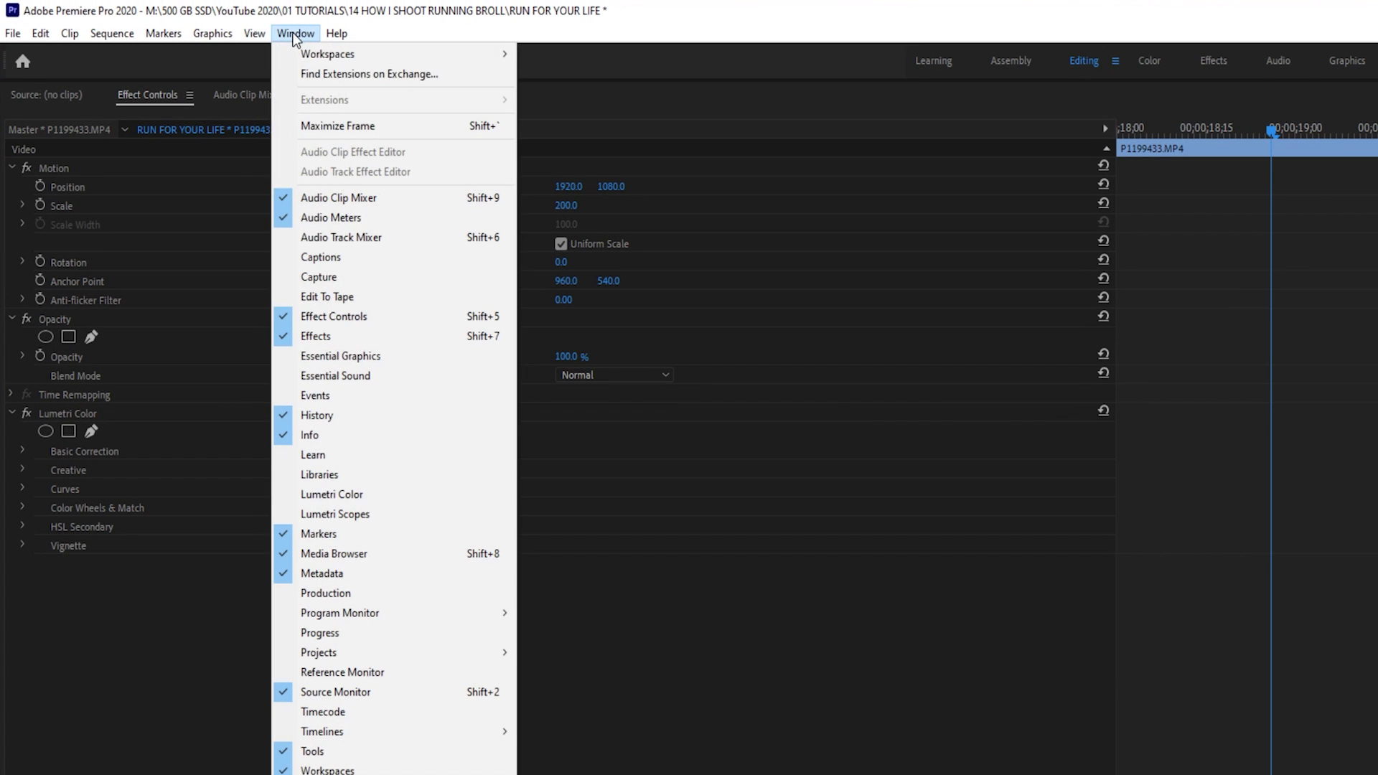
click(402, 357)
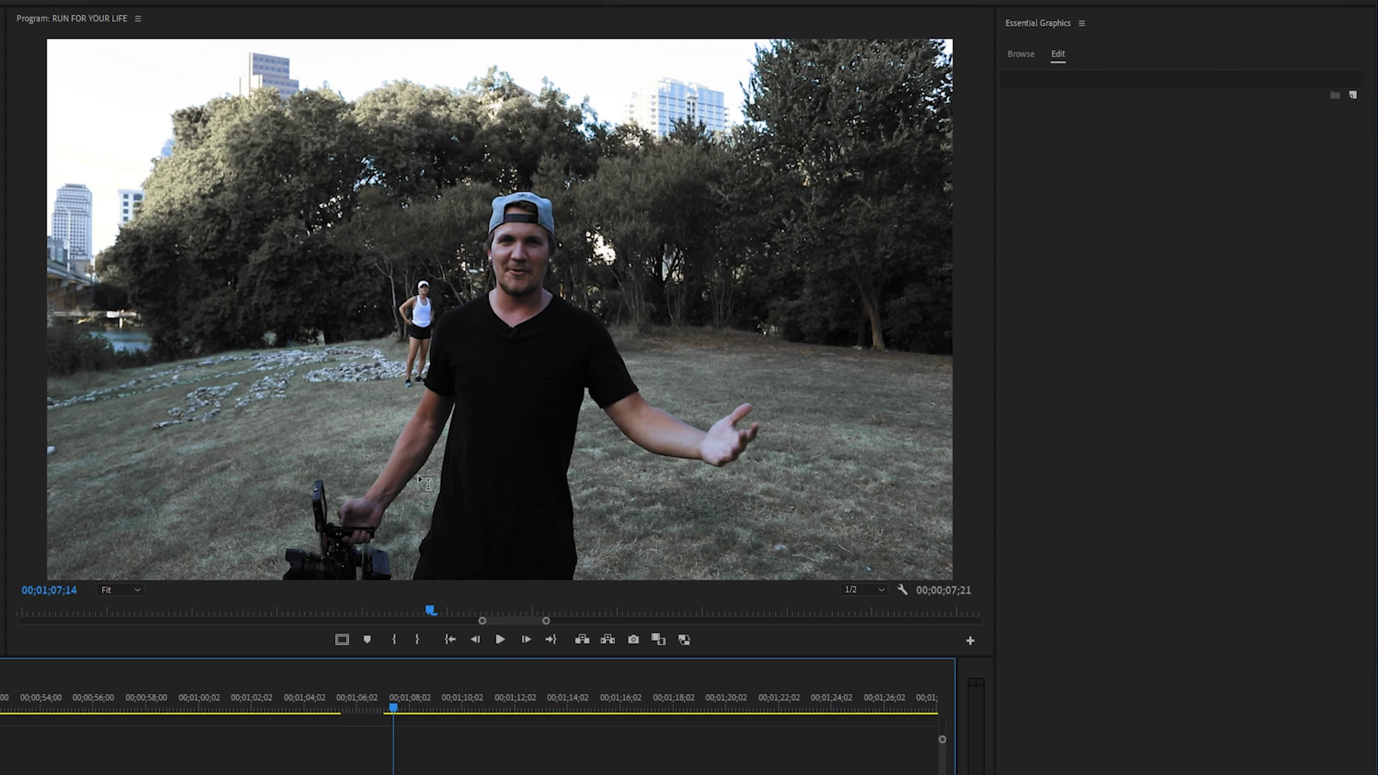
Step: Add a text title with the presenter's full name, sized 235 and positioned at 402.9, 1722.2 in the frame
key(t)
click(341, 382)
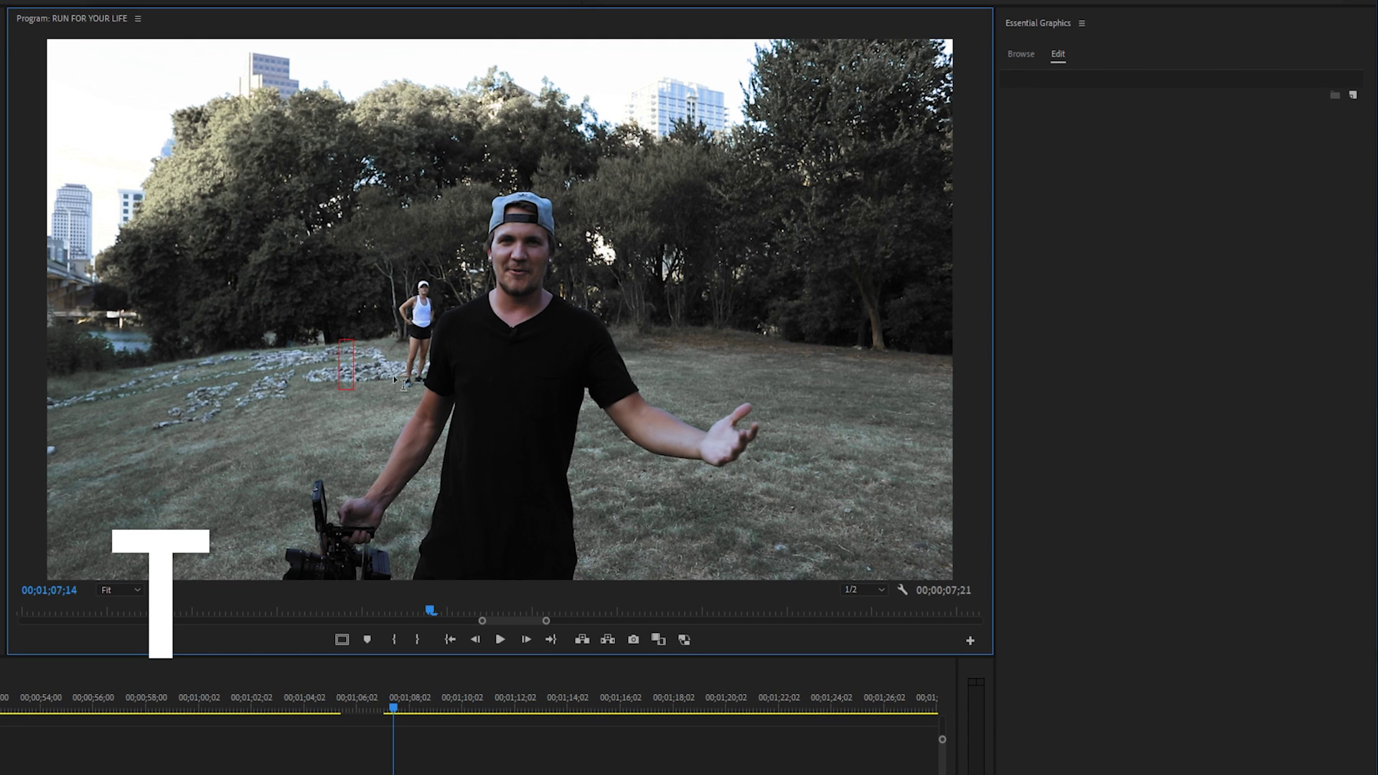
text(KYLER HOLLAND)
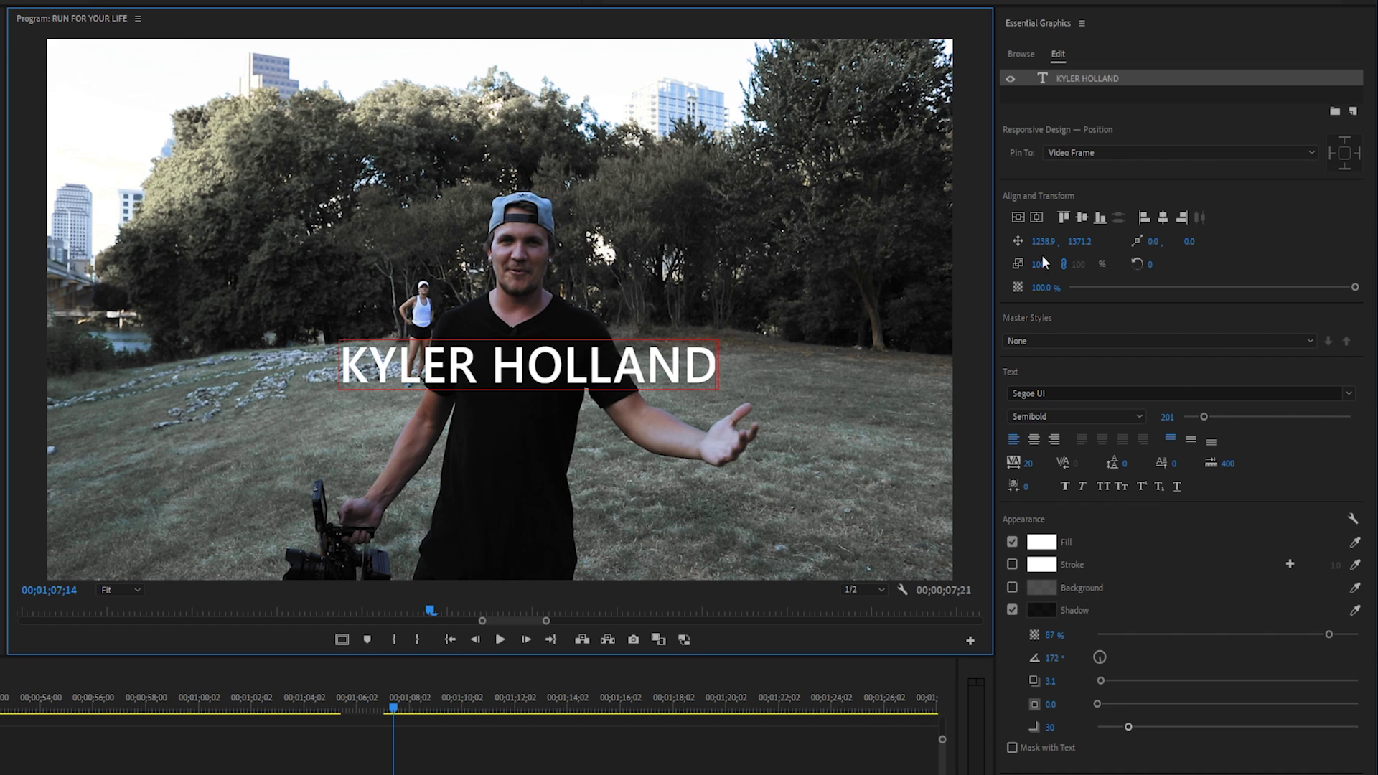
drag(1048, 242, 976, 242)
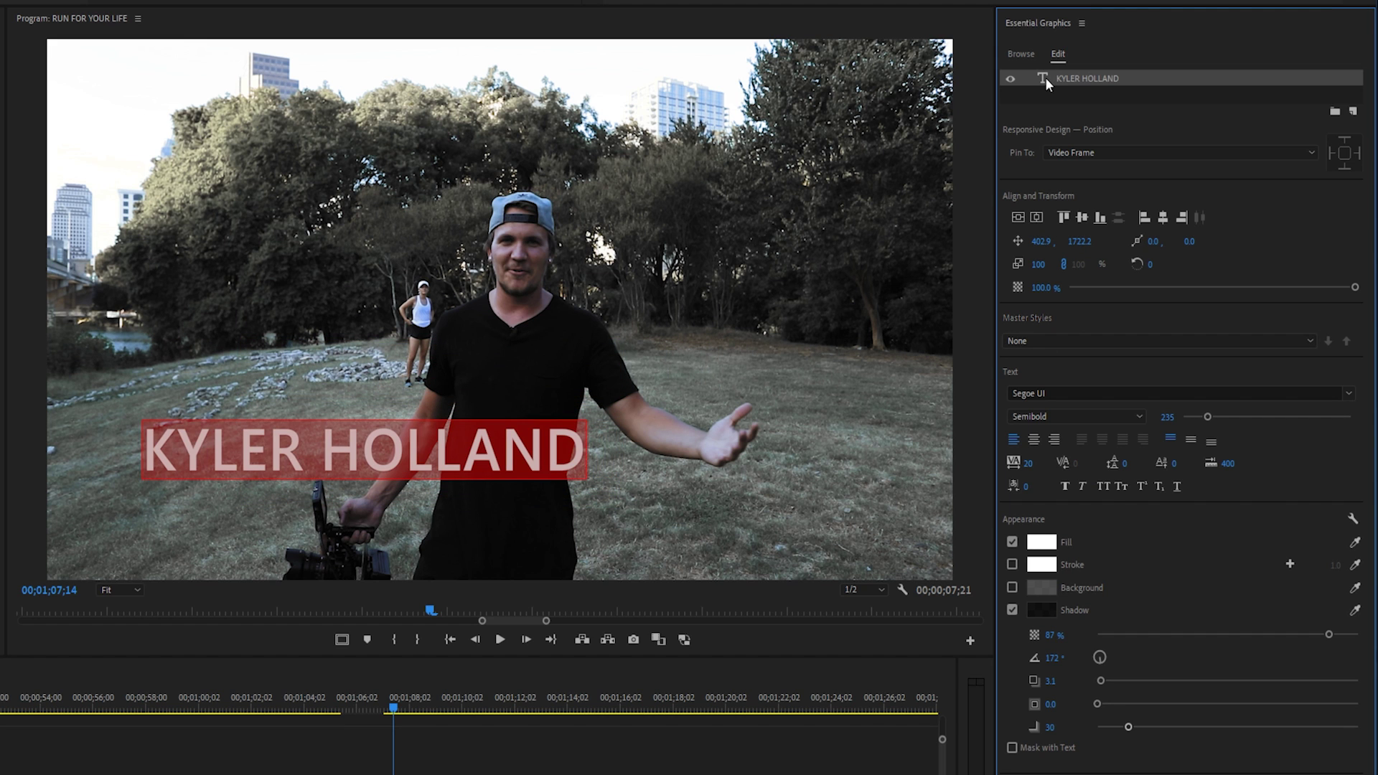
Step: Reduce the title's font size, then try the Symbol font and undo the font change
mouse_move(1208, 416)
mouse_down()
mouse_move(1236, 415)
mouse_move(1202, 416)
mouse_up()
click(1171, 392)
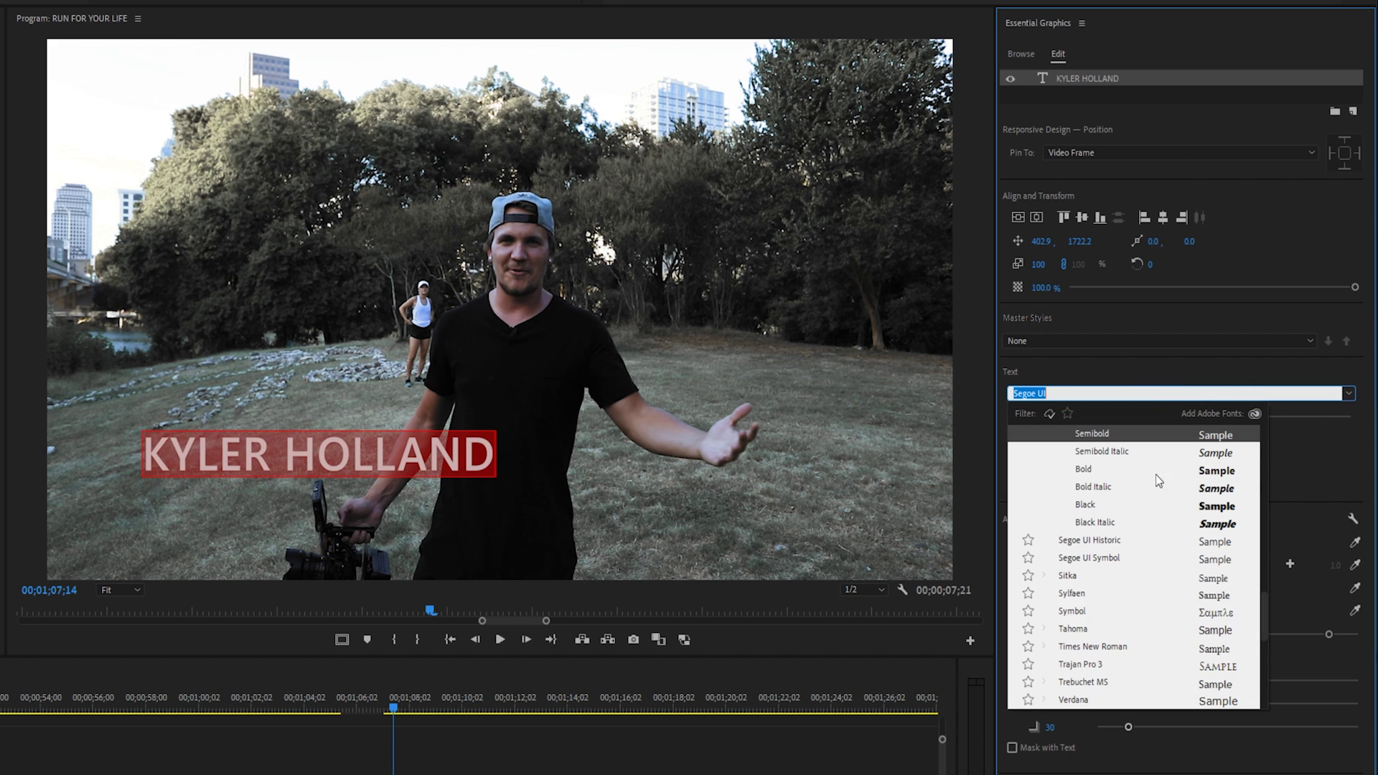
click(1077, 612)
key(ctrl+z)
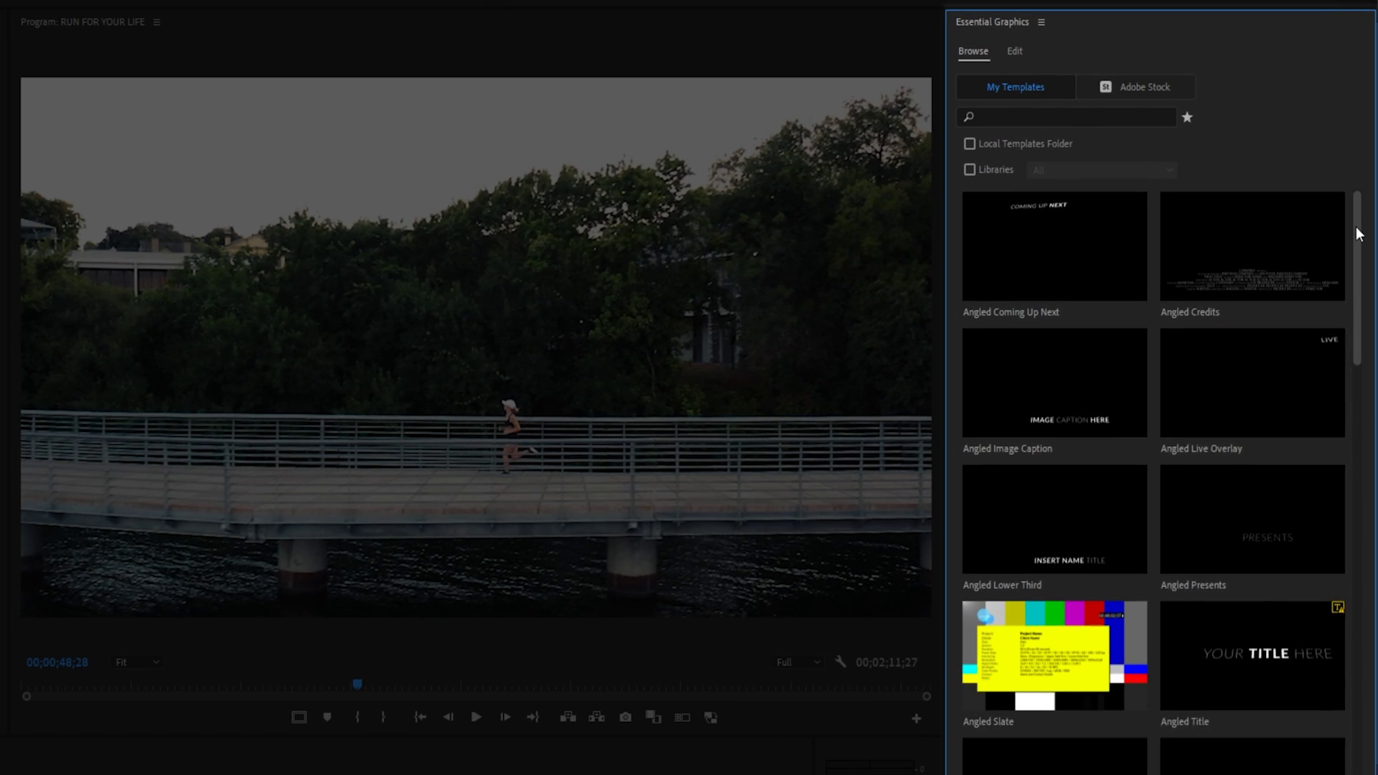
Step: Browse the motion graphics templates at different thumbnail sizes to examine the title, caption and lower-third designs
scroll(1367, 169, down, 2)
scroll(1359, 257, down, 5)
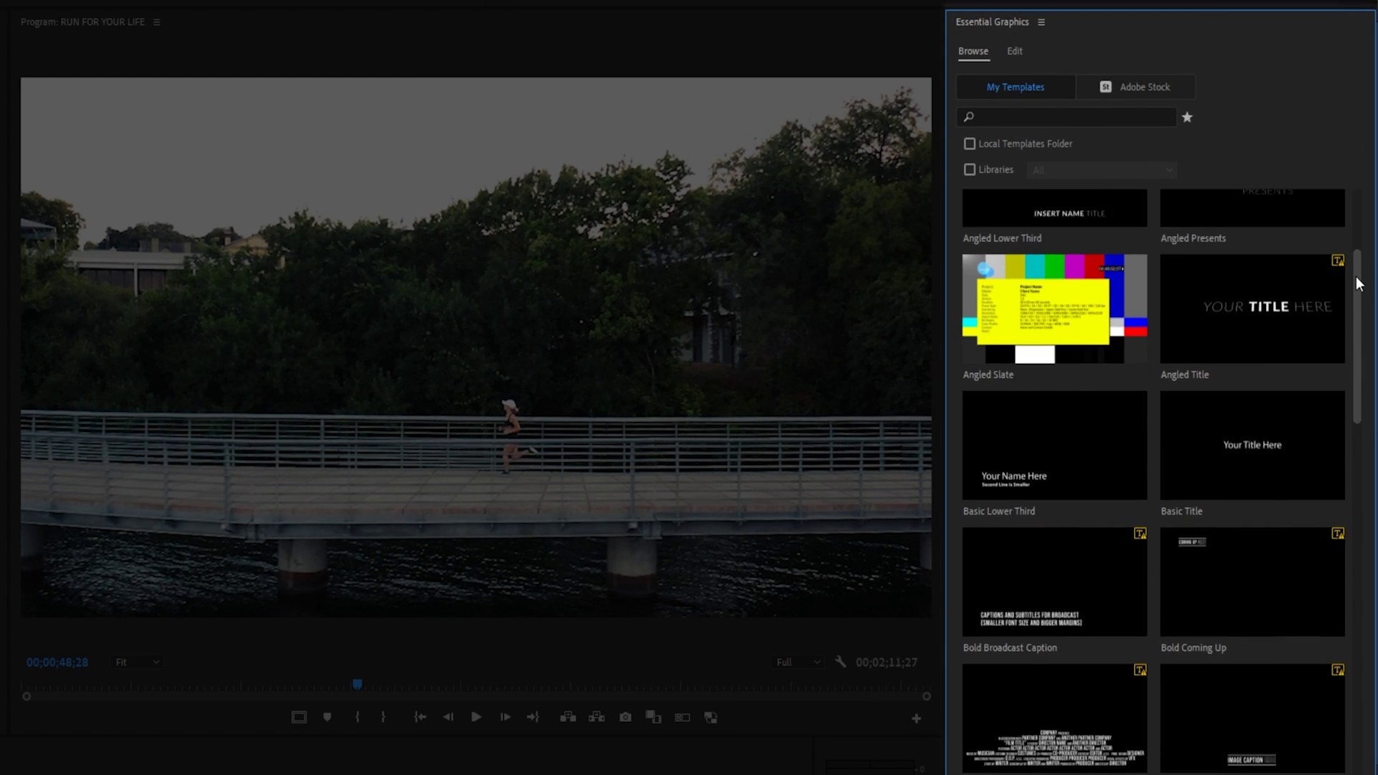
drag(1359, 291, 1354, 334)
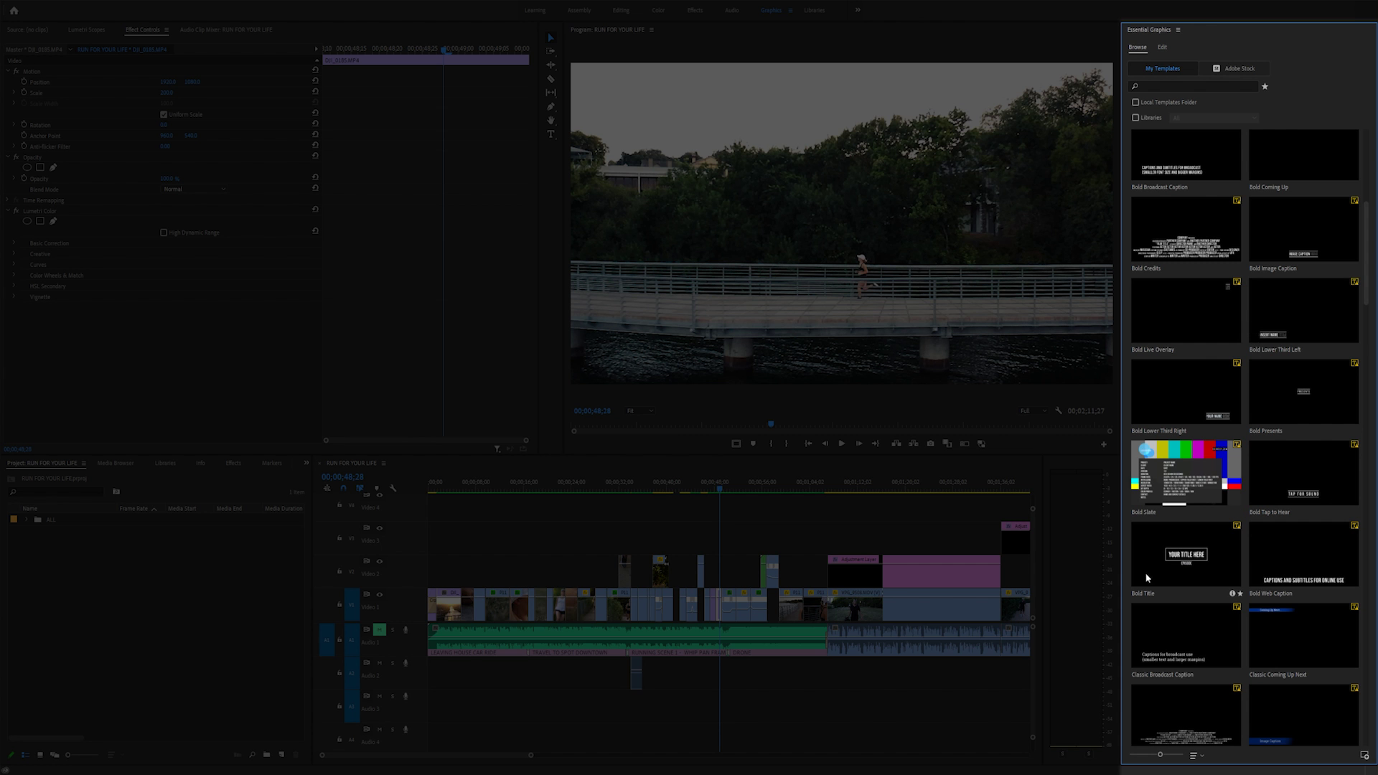
drag(1160, 755, 1164, 754)
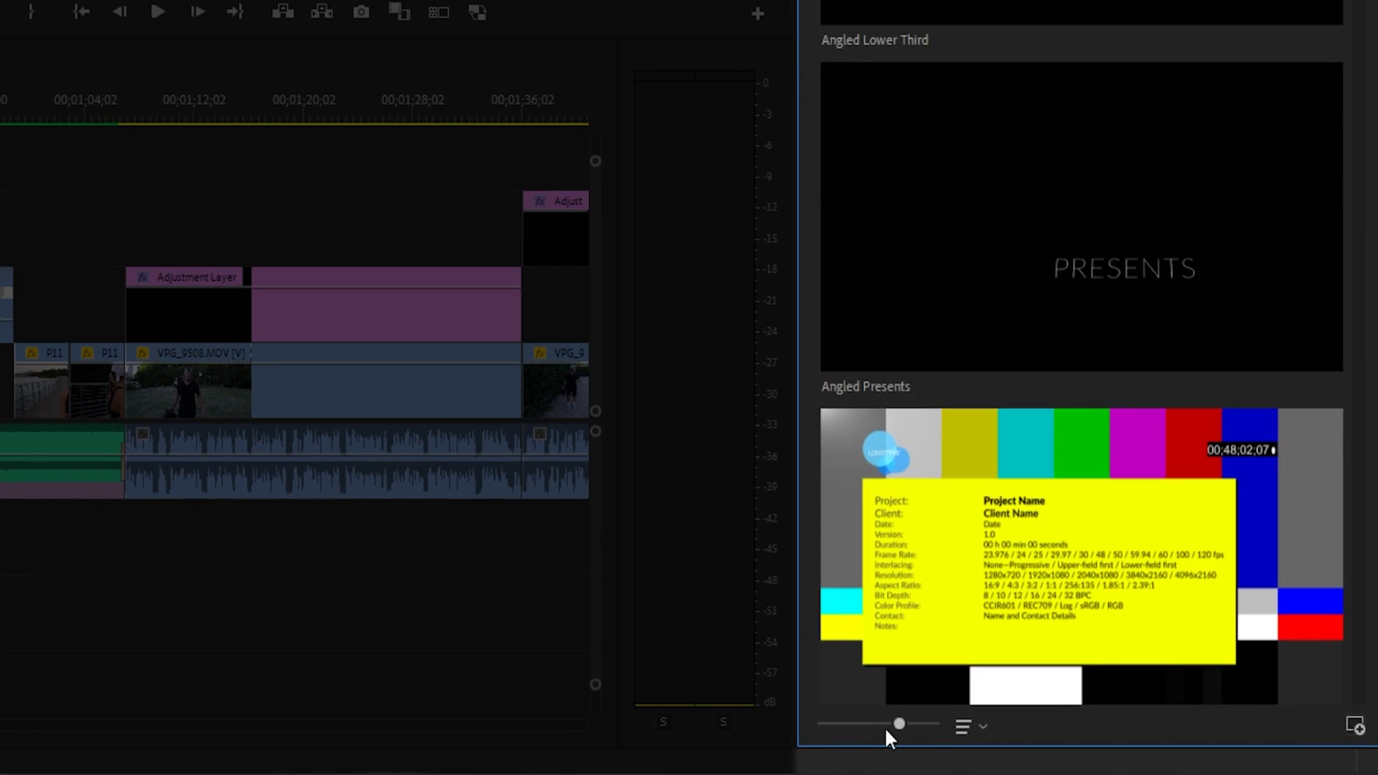
mouse_move(885, 726)
mouse_down()
mouse_move(813, 730)
mouse_move(898, 720)
mouse_up()
drag(1366, 180, 1374, 355)
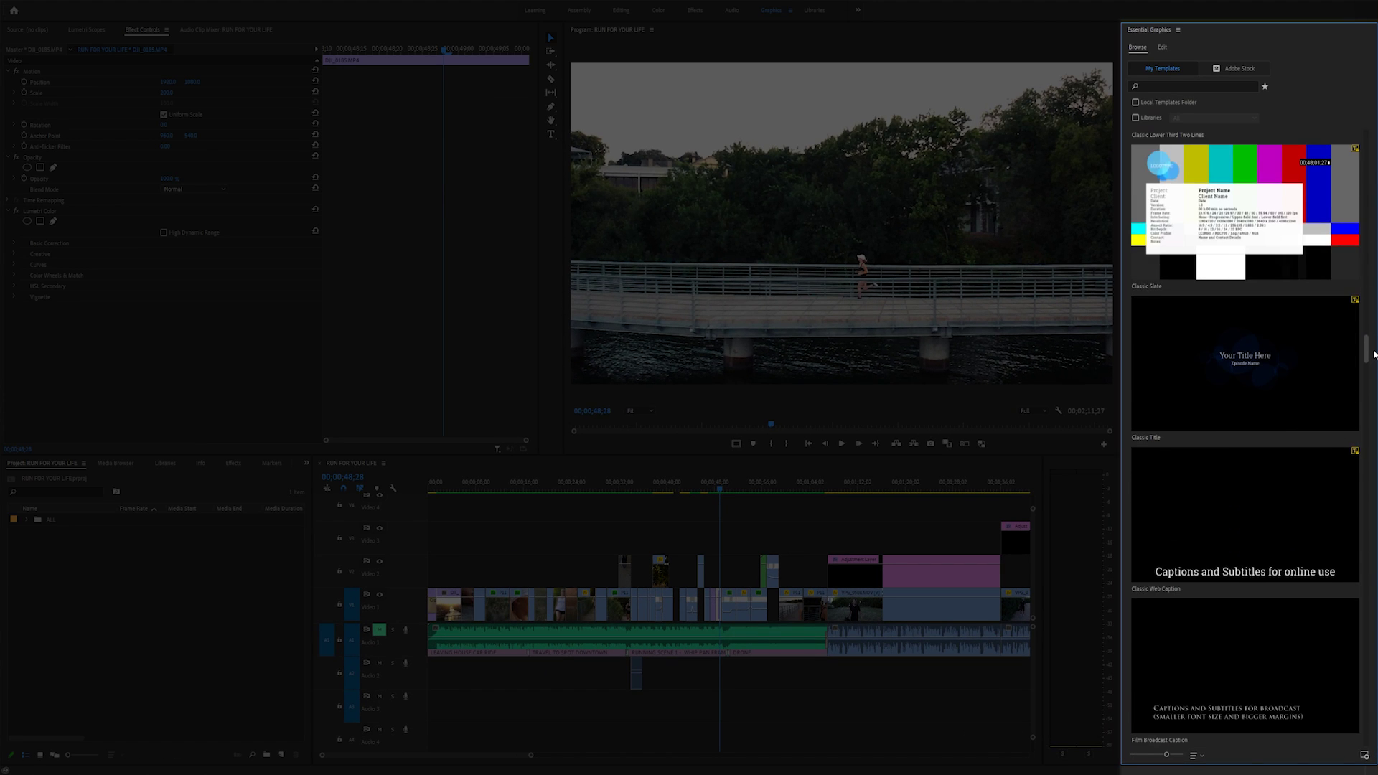
scroll(1278, 480, down, 1)
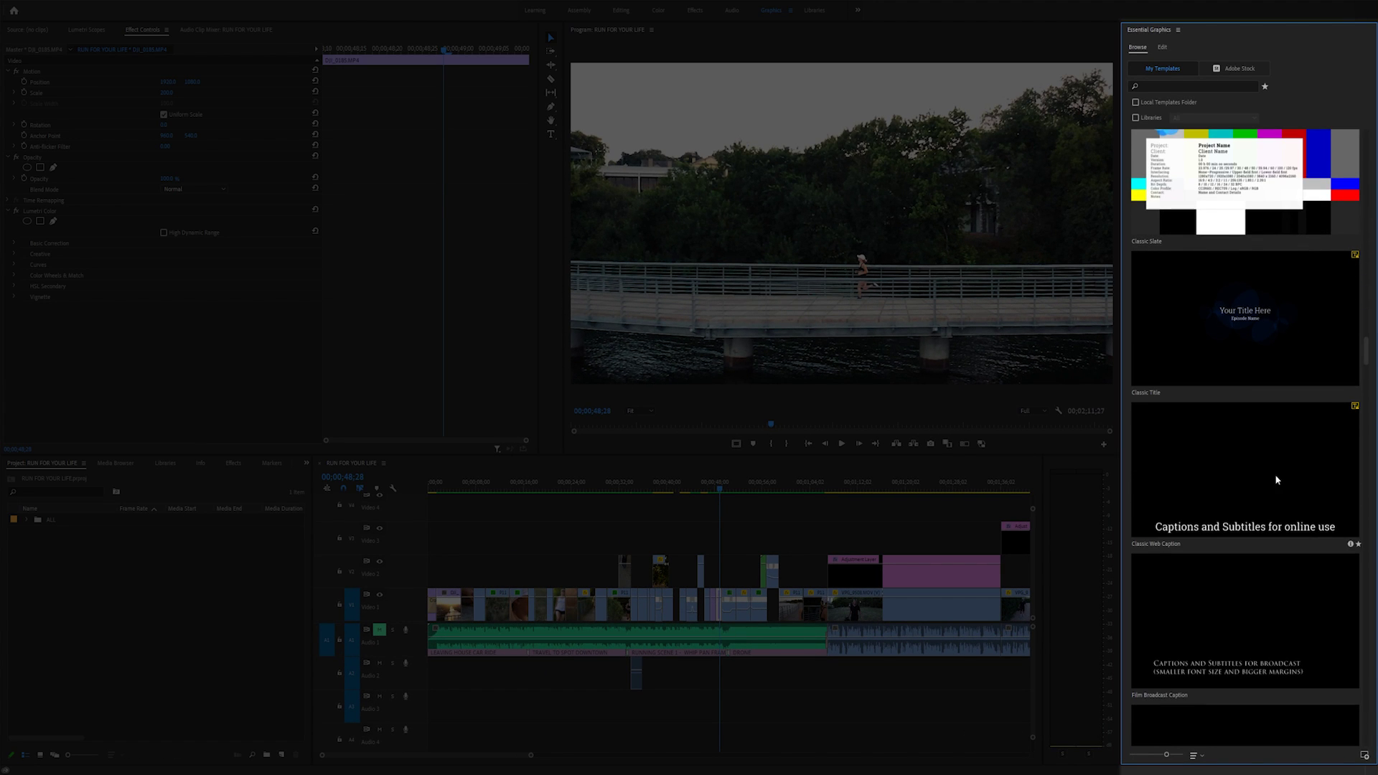
scroll(1141, 647, down, 10)
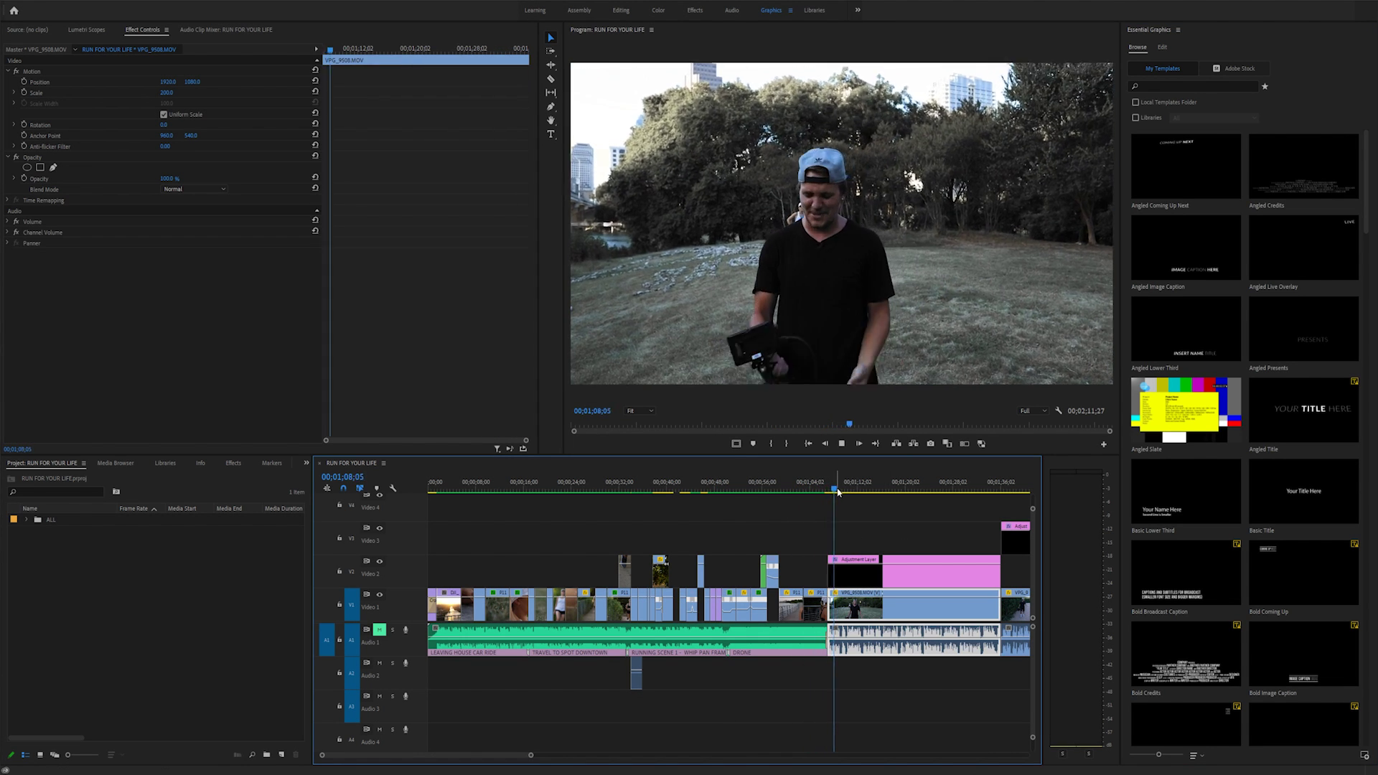
Step: Add the Bold Lower Third Left template on Video 3, above the adjustment layer at the start of the VPG_9508.MOV clip
key(space)
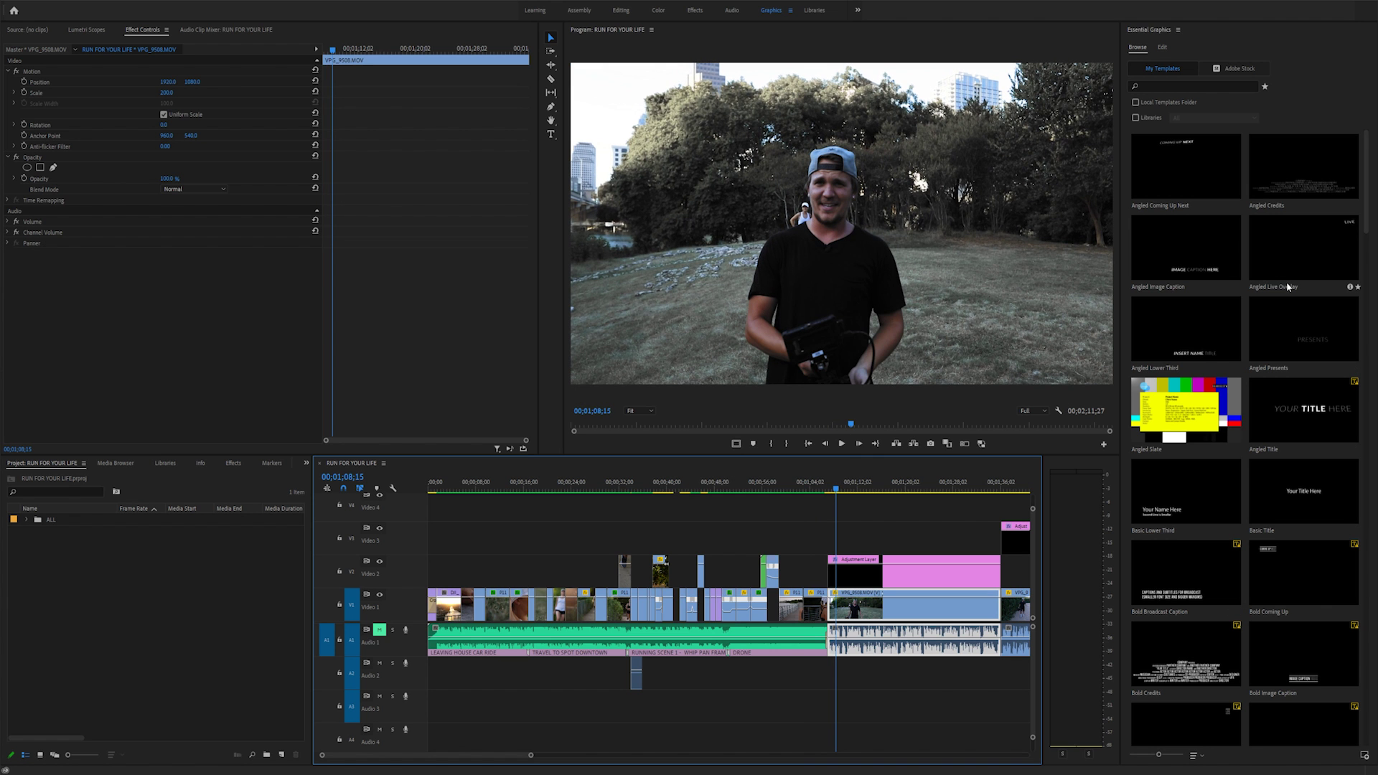
drag(1370, 207, 1367, 240)
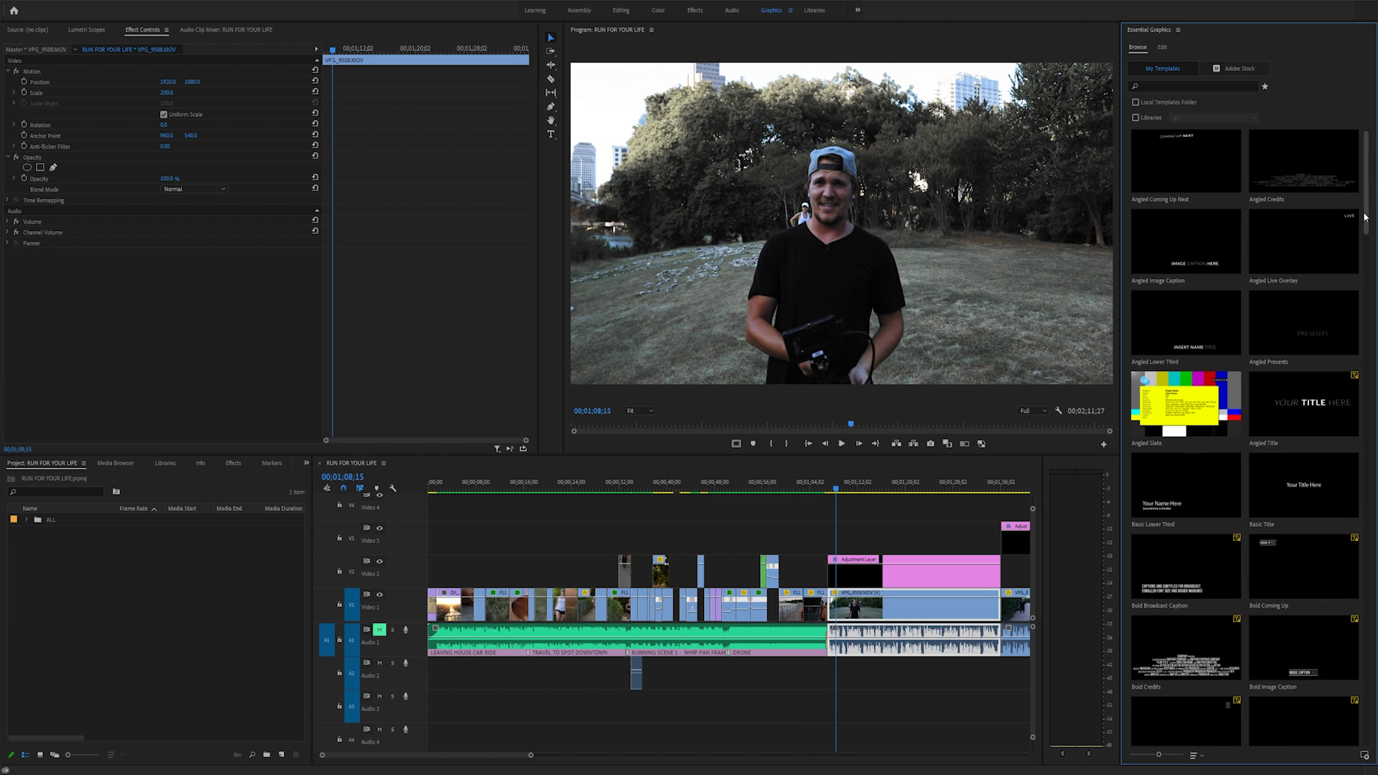
drag(1362, 184, 1364, 209)
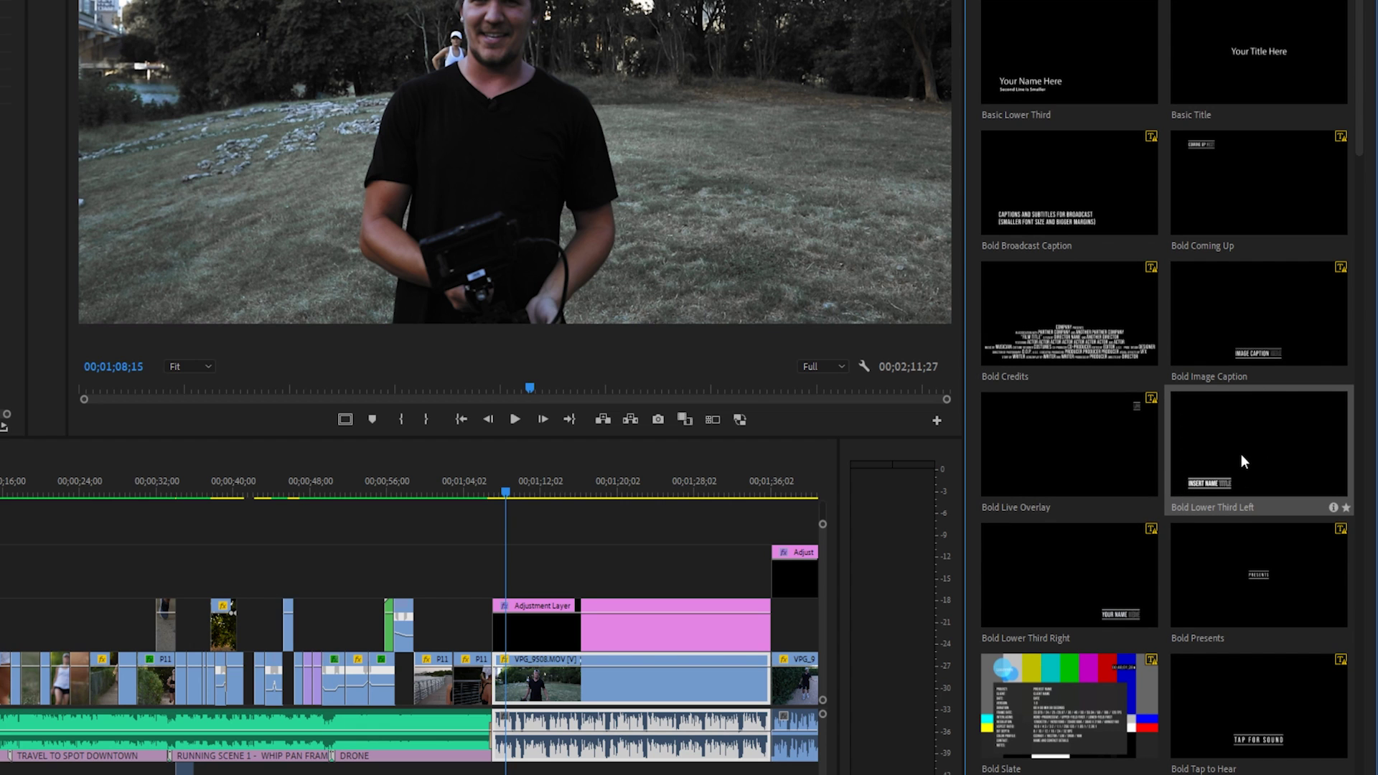
drag(1242, 453, 507, 592)
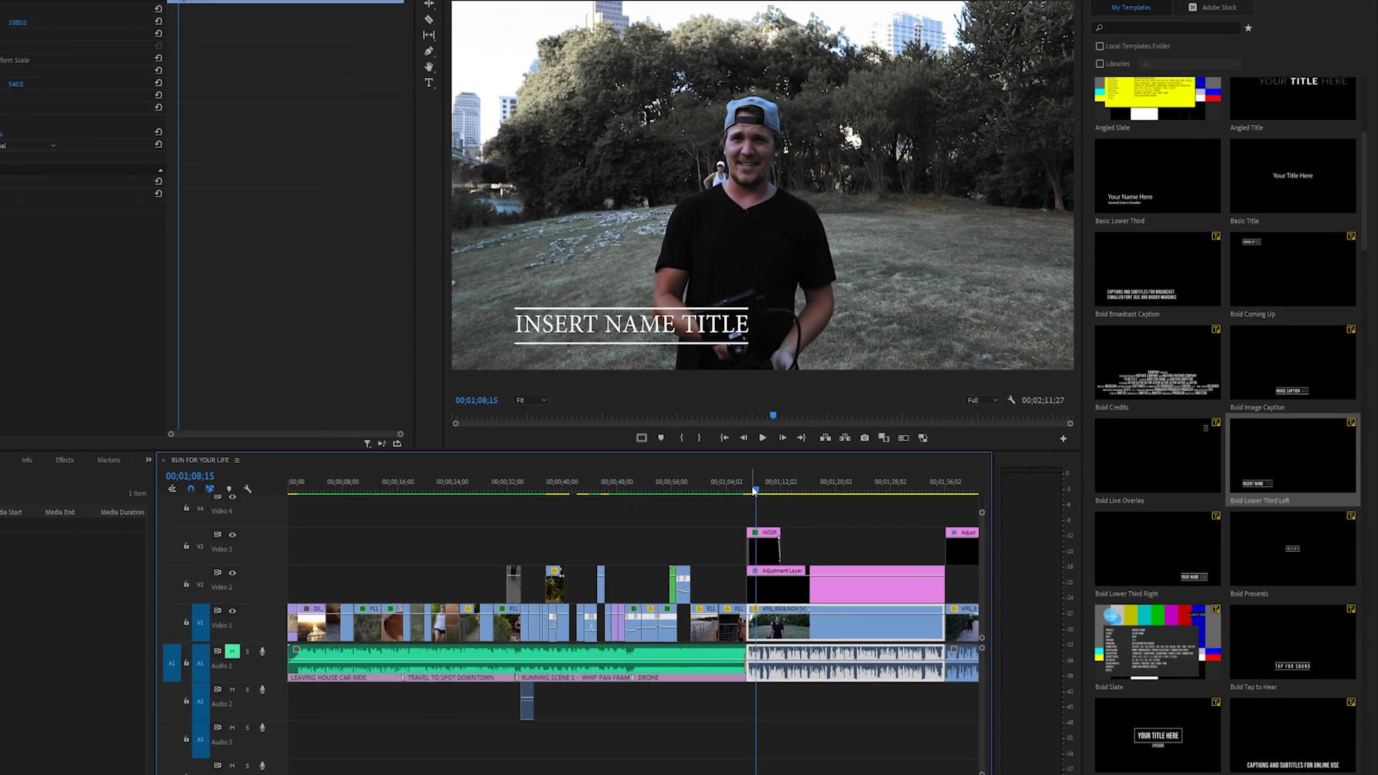
Step: Play the sequence from just before the new lower third to preview its animation
click(750, 489)
key(equal)
key(equal)
click(675, 554)
click(608, 488)
click(668, 607)
key(space)
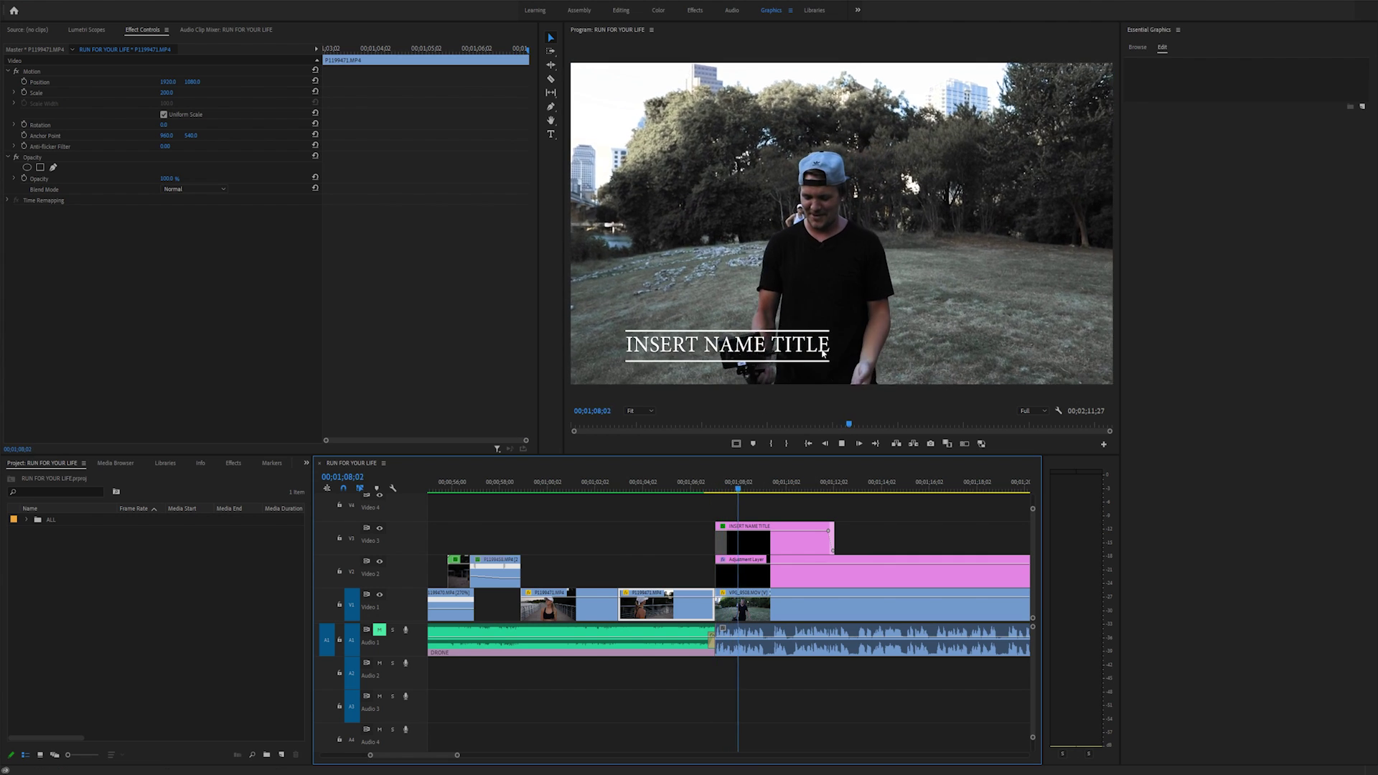
Step: Select the INSERT NAME TITLE graphic and toggle its two line shapes off and on to identify each layer
click(802, 537)
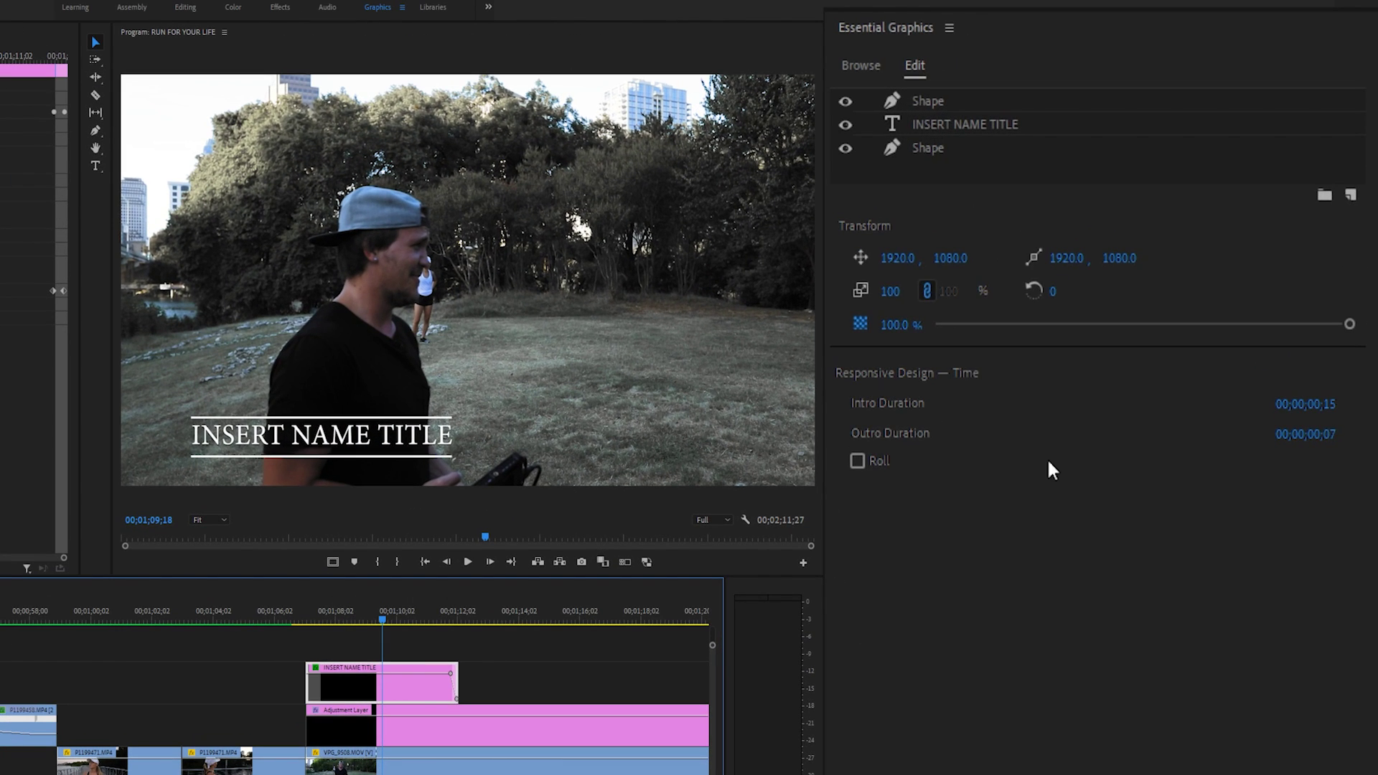
click(1025, 50)
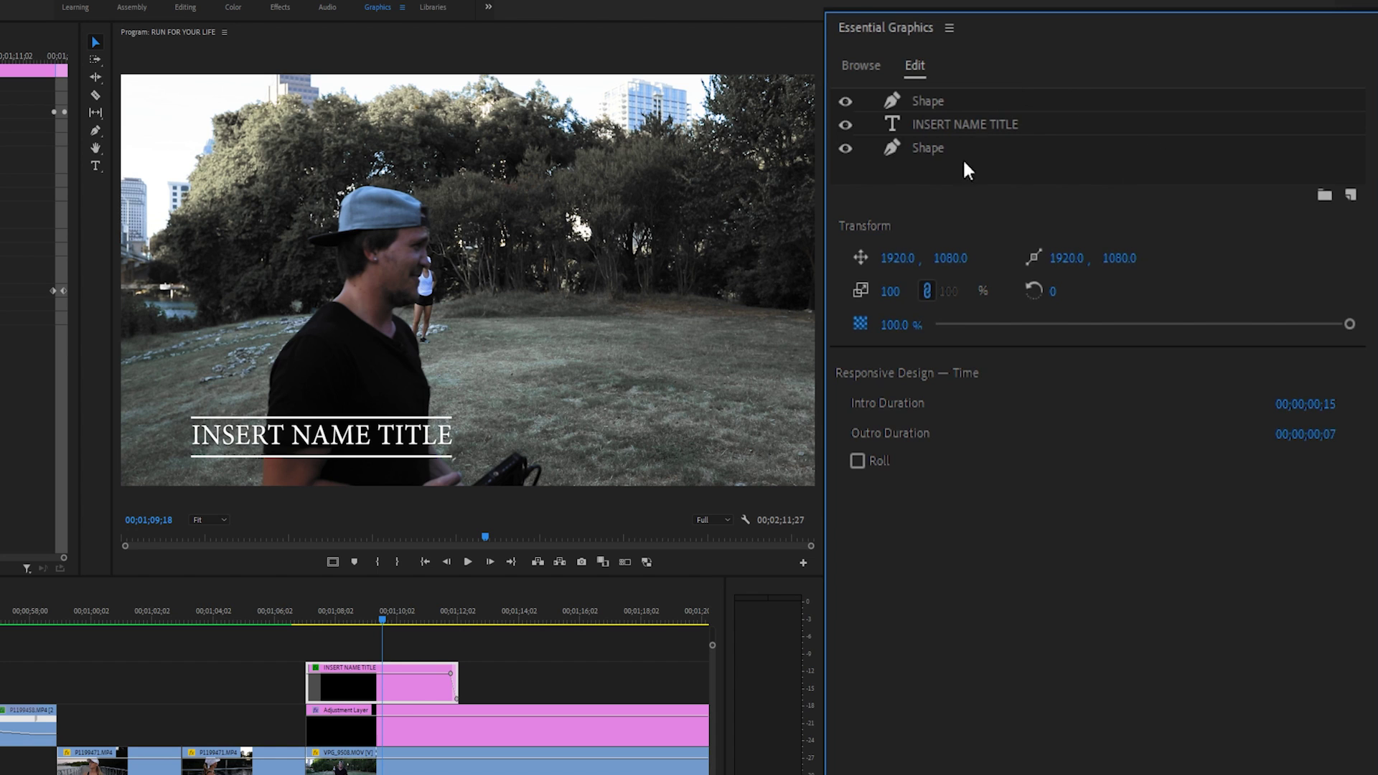
click(941, 106)
click(846, 102)
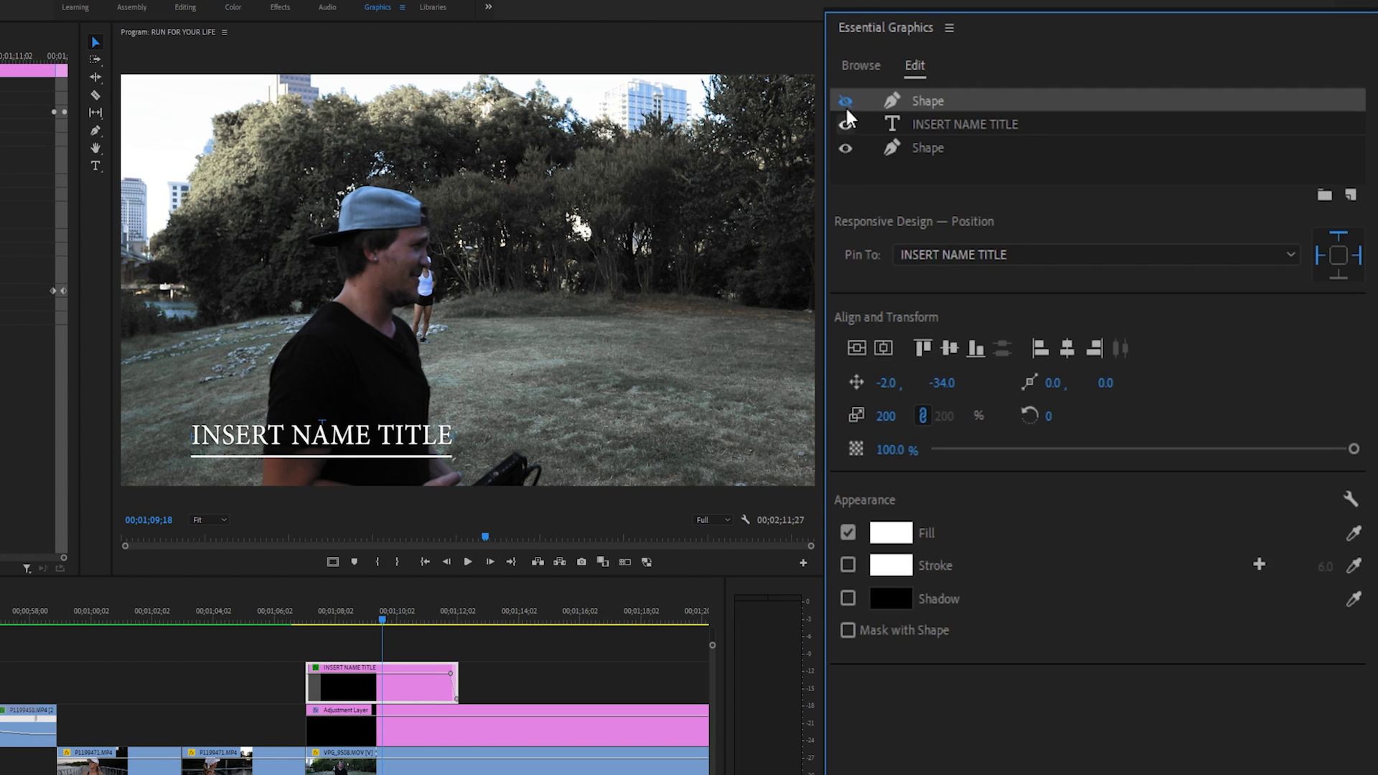
click(846, 148)
click(846, 148)
click(846, 102)
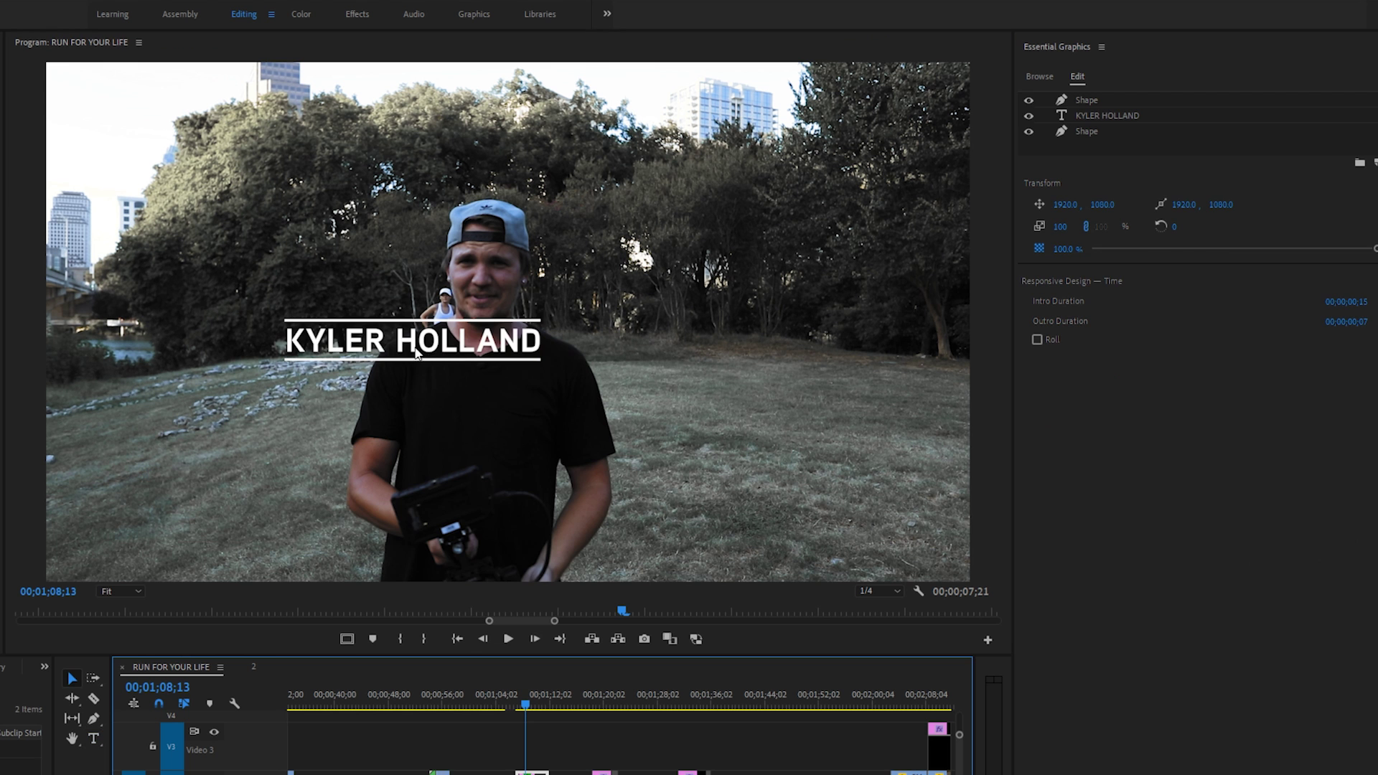
Step: Enlarge the lower third's name text to a scale of 355 and move it to position 346.2, -335.5
drag(456, 346, 620, 364)
drag(552, 331, 856, 452)
drag(675, 429, 425, 492)
Step: Replace the enlarged title's text with "subscribe" and move the title slightly lower in the frame
double_click(433, 479)
text(subscribe)
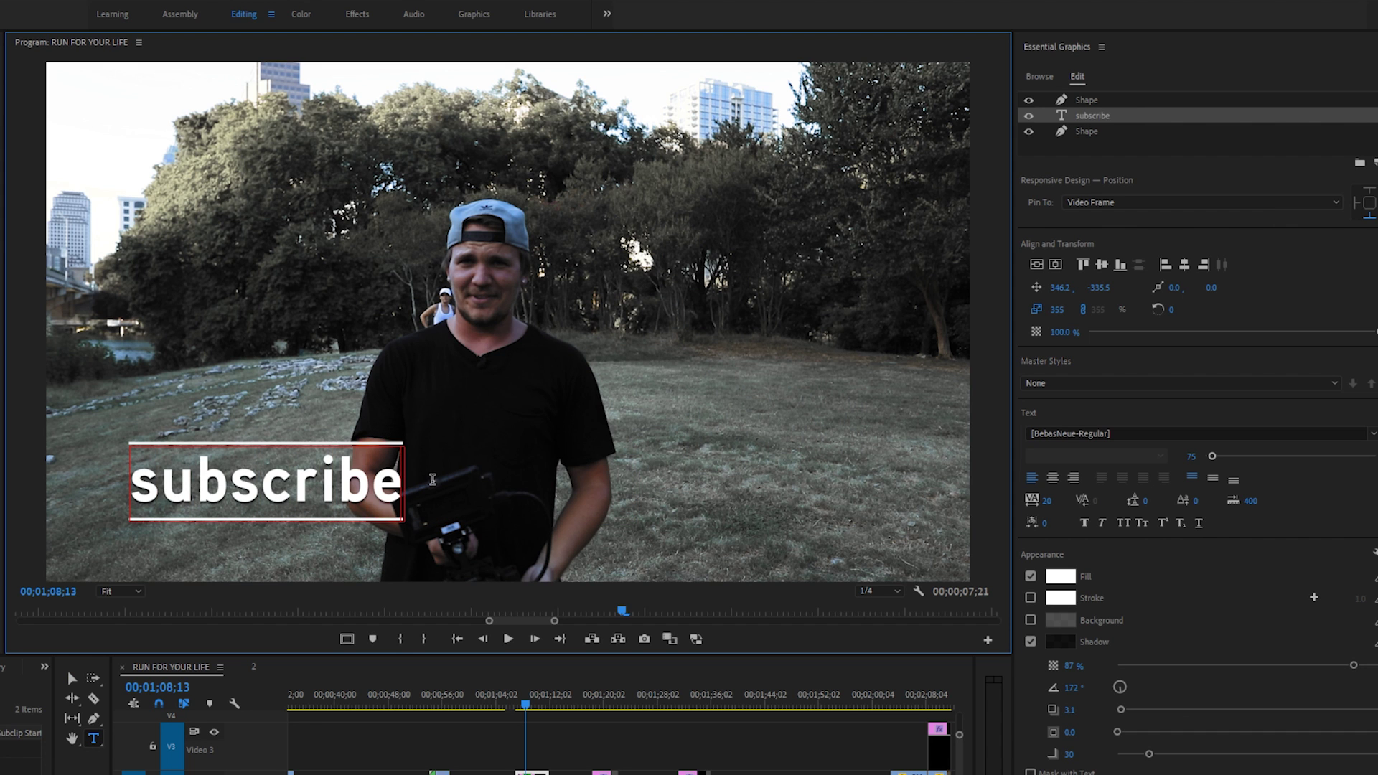
click(541, 733)
click(532, 773)
key(v)
drag(265, 483, 290, 539)
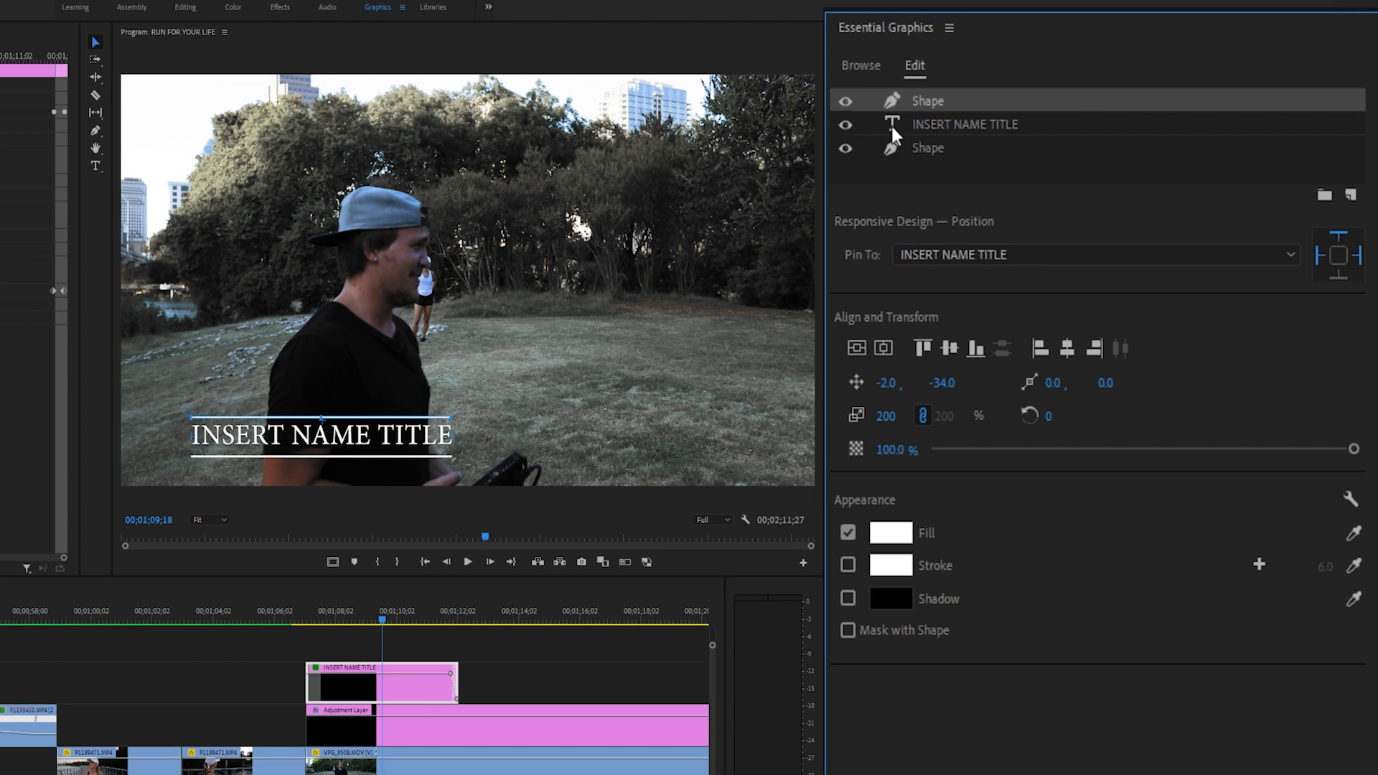
Step: Replace the INSERT NAME TITLE placeholder text with the presenter's full name
click(893, 129)
double_click(894, 131)
text(KYLER HOLLAND)
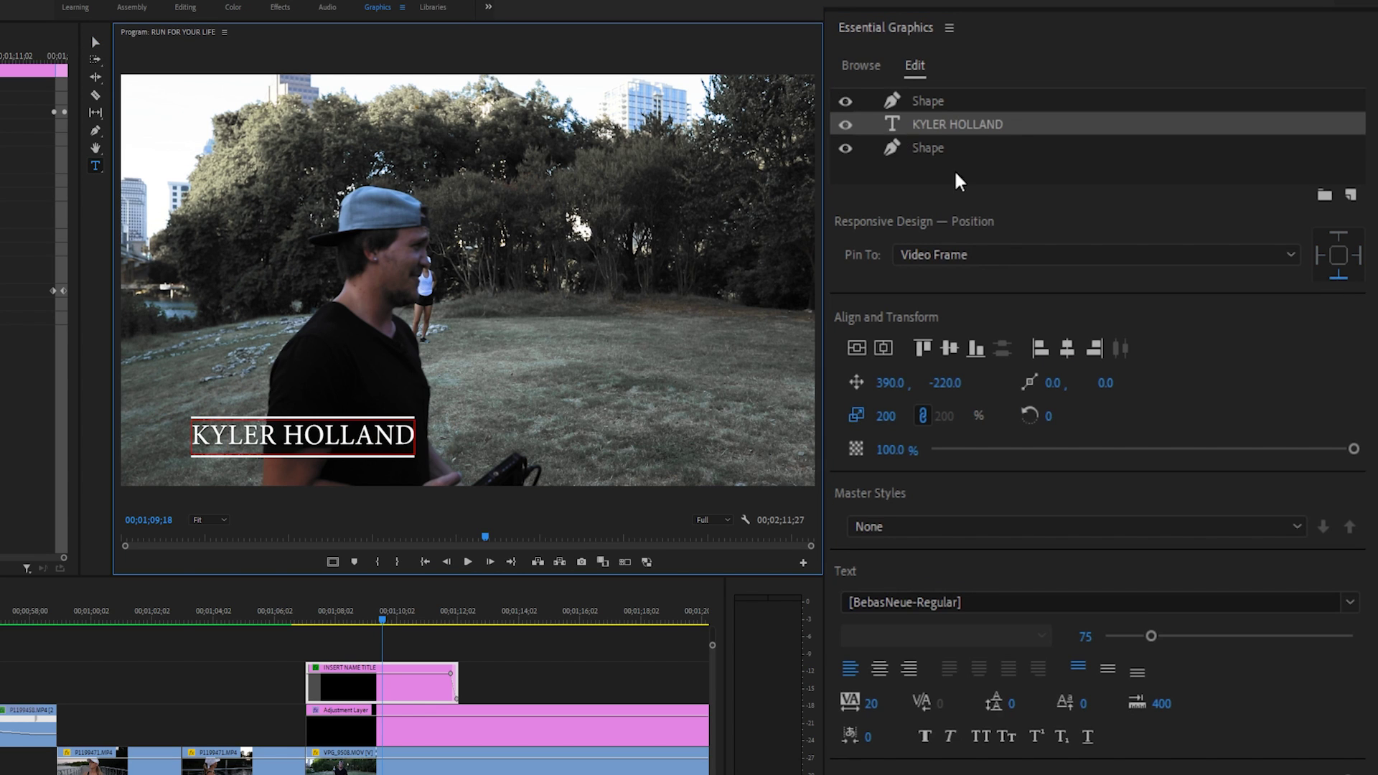
click(947, 281)
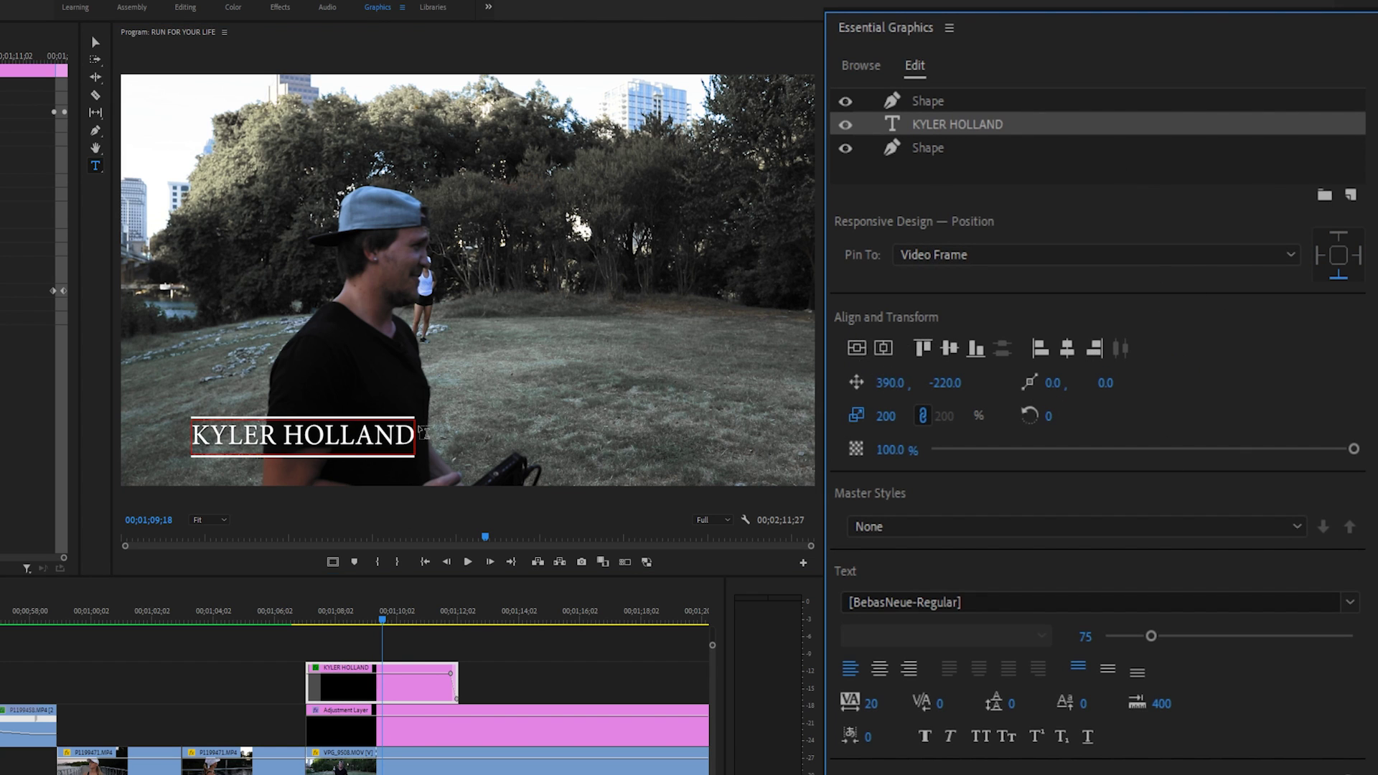
Step: Try centre, bottom and left alignment on the name text, then set its position to 297, -263
click(951, 350)
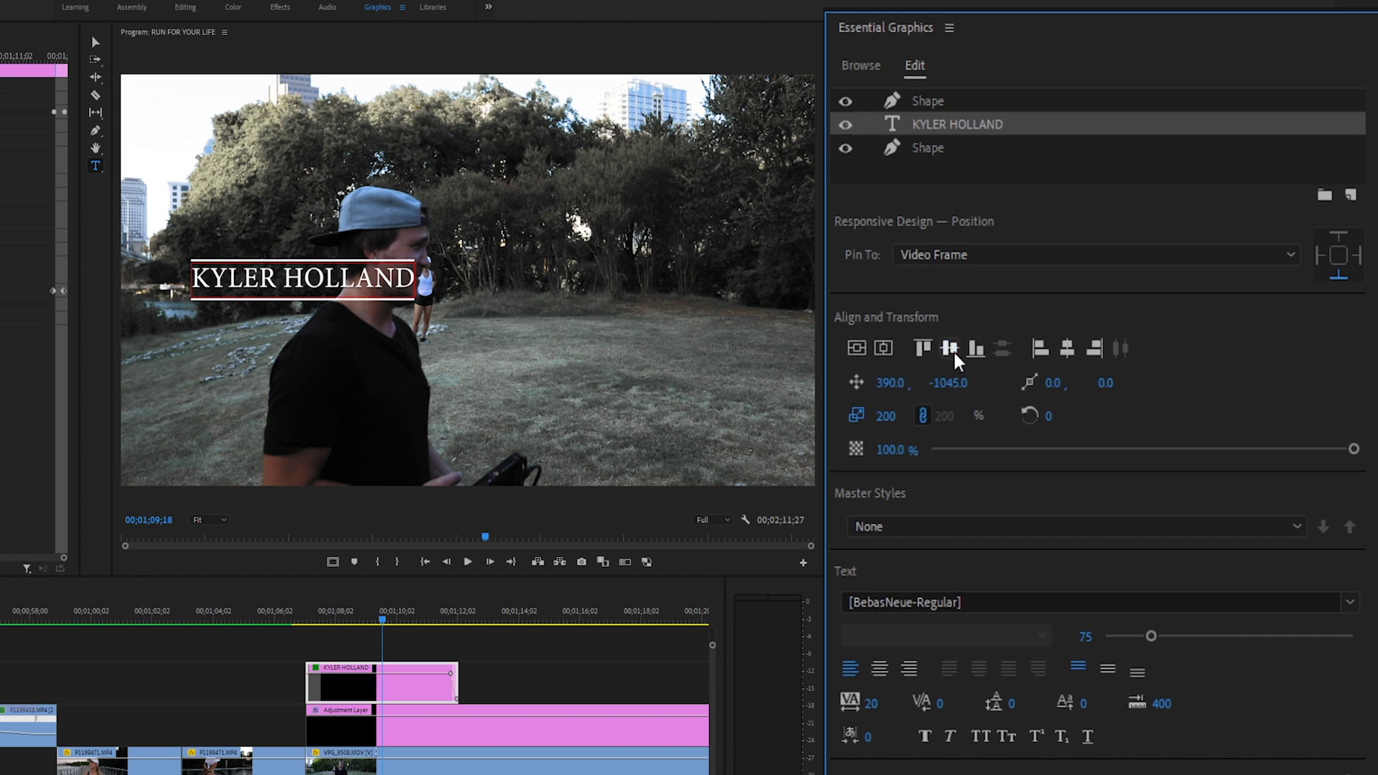
click(1060, 354)
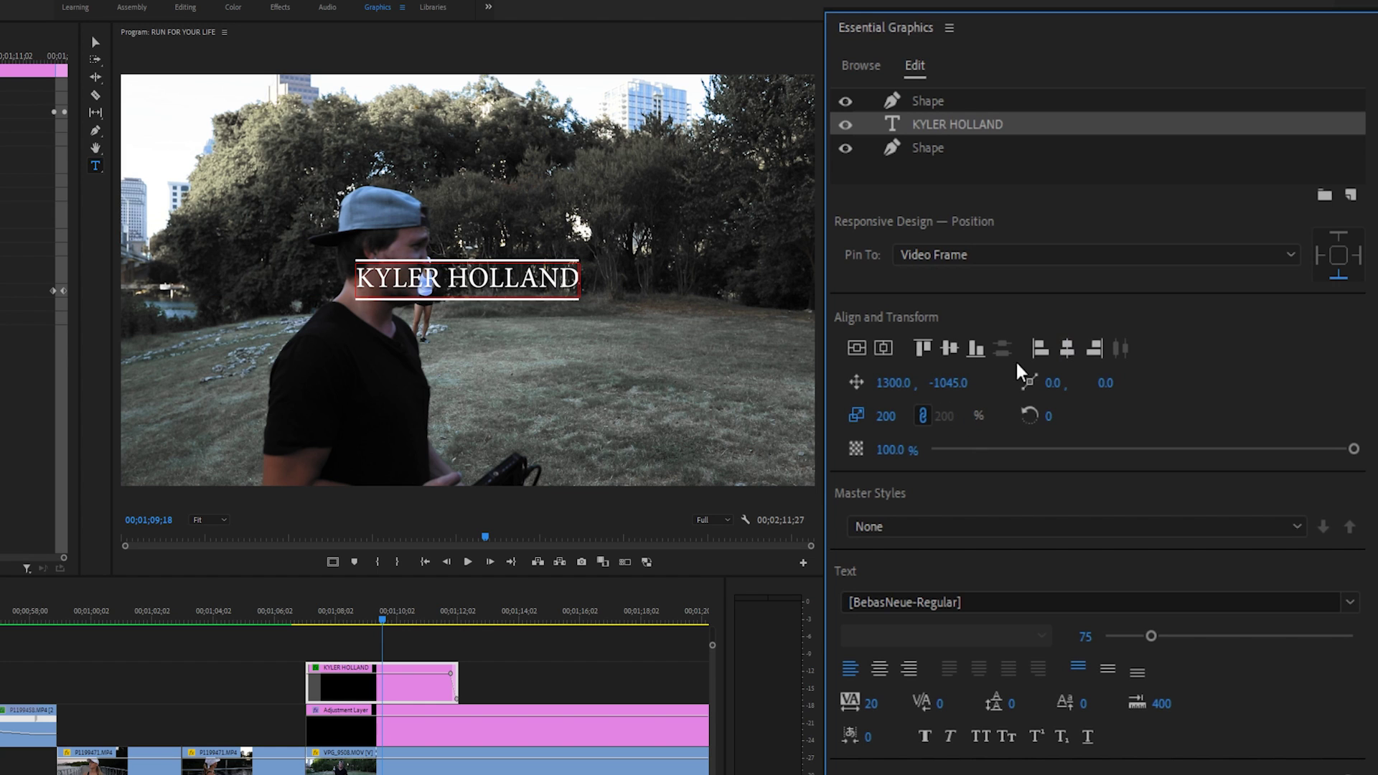
click(979, 357)
click(1041, 349)
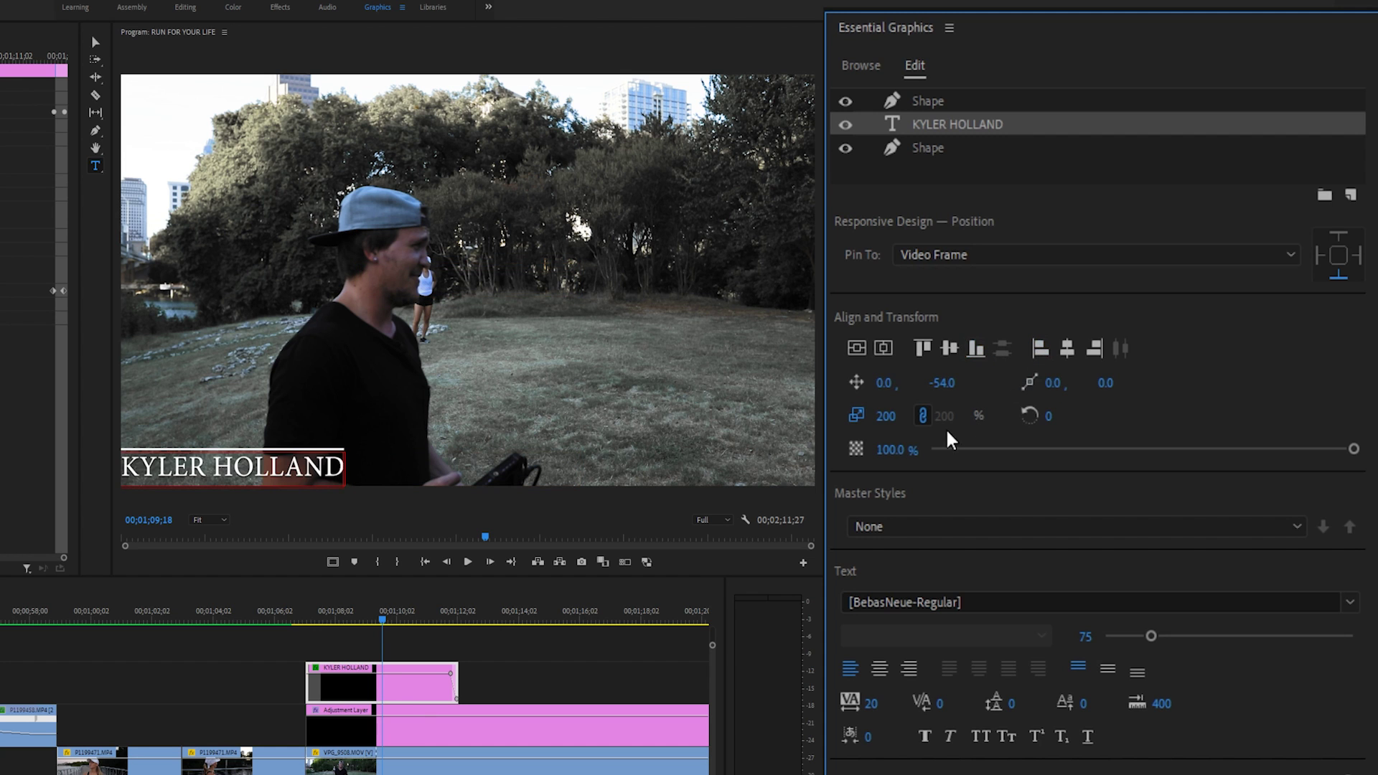
drag(885, 391, 954, 383)
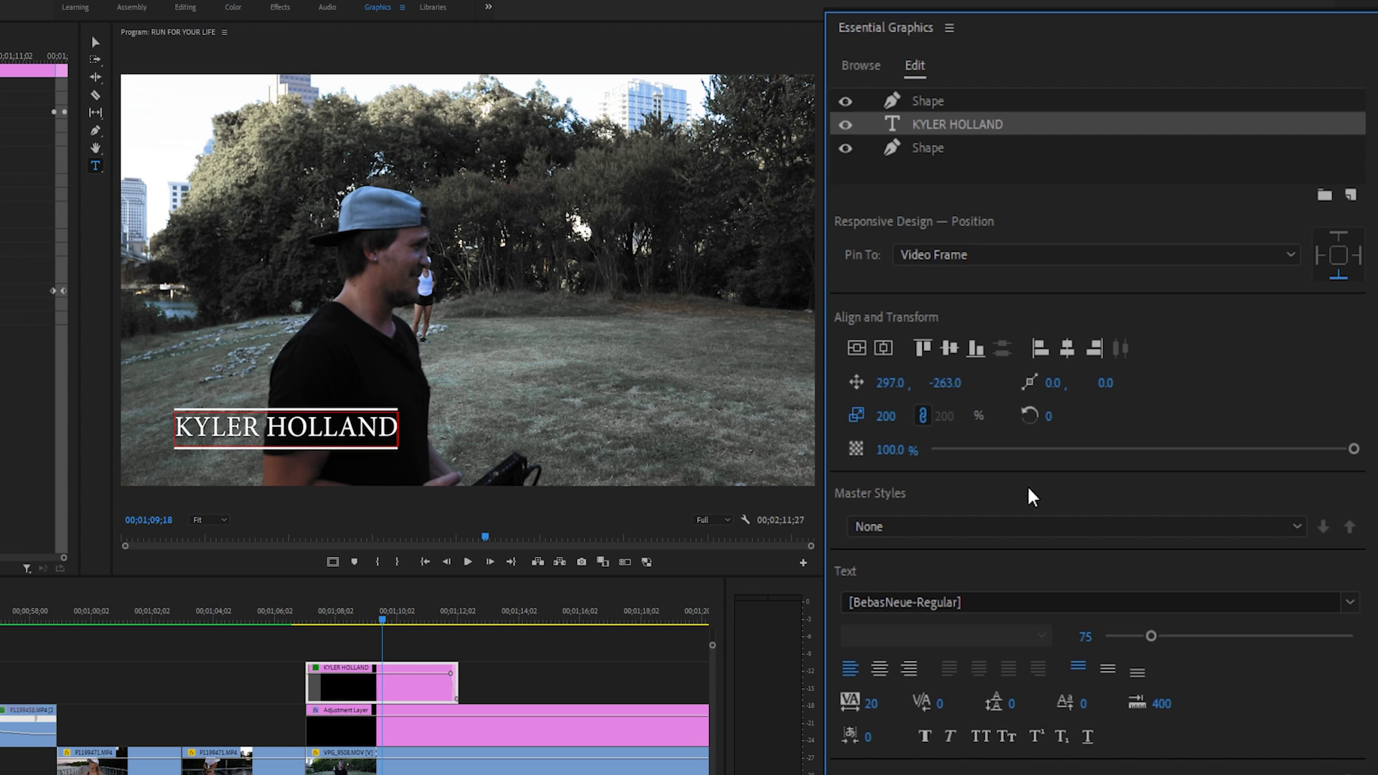
Step: Change the entire name text's font to Aaux Next and set its tracking to 298
double_click(293, 435)
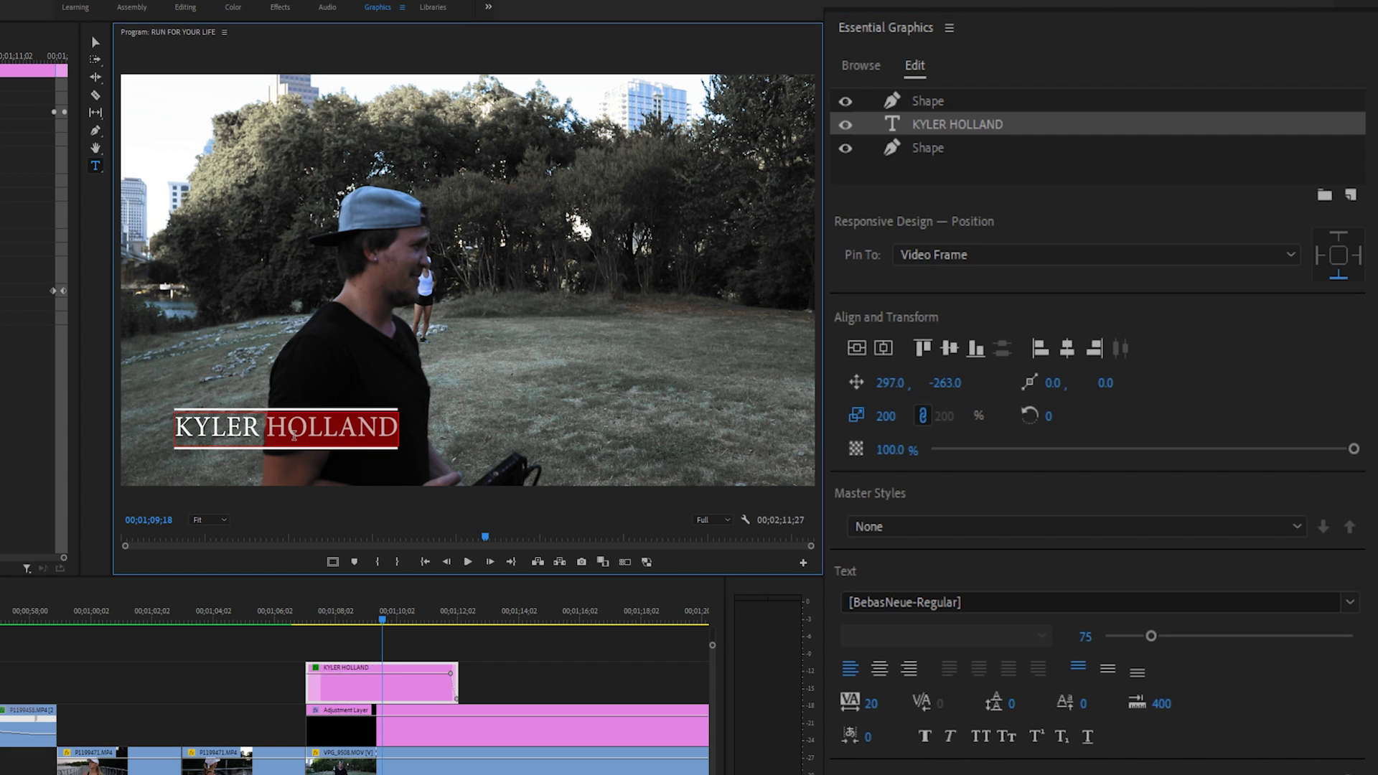
click(945, 131)
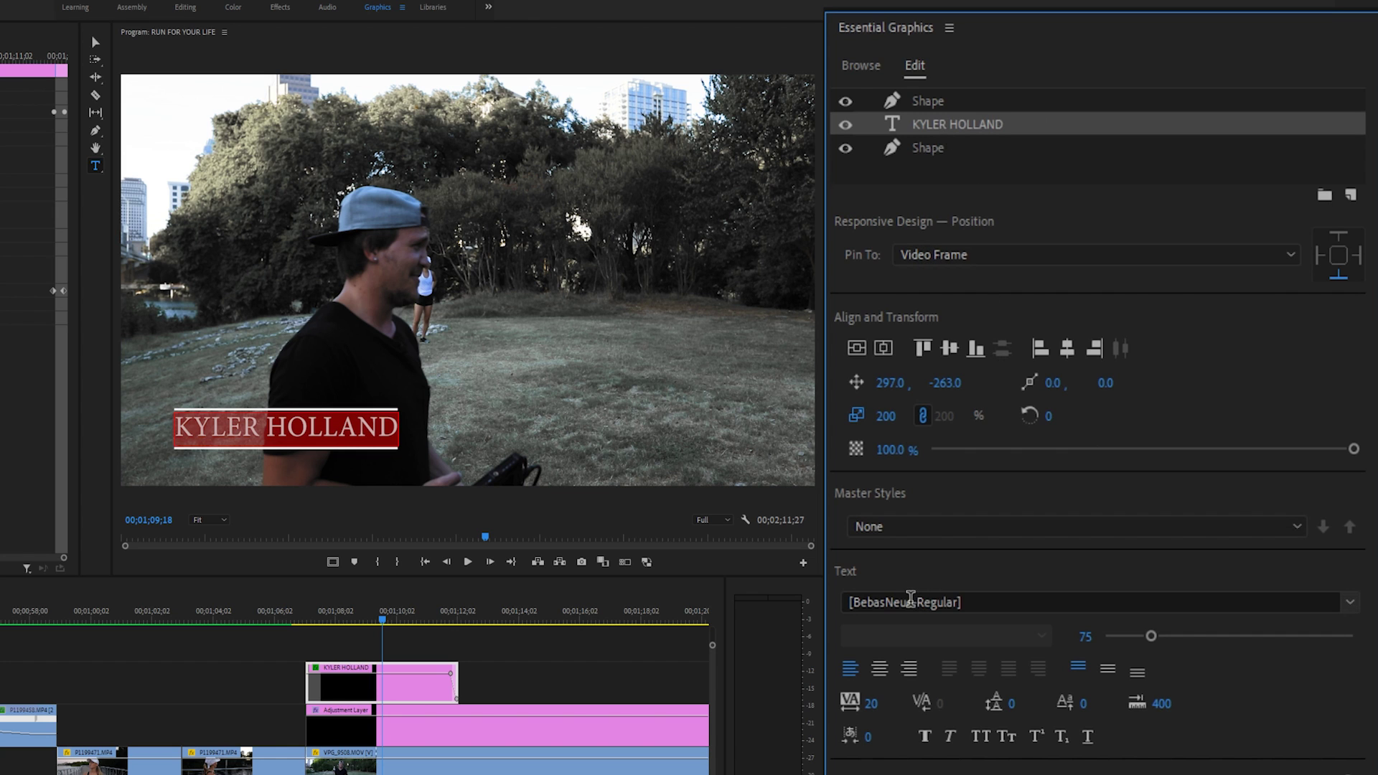
click(911, 601)
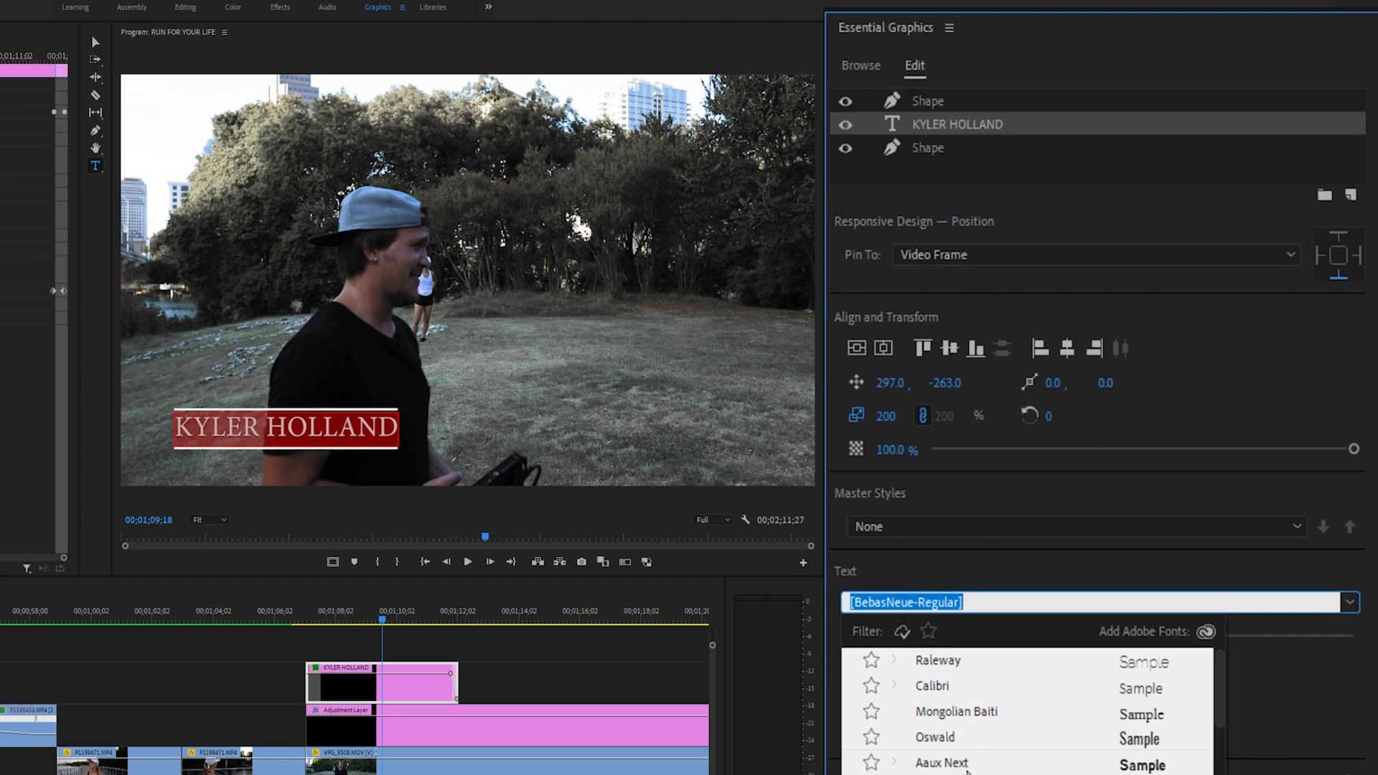
click(967, 768)
mouse_move(871, 703)
mouse_down()
mouse_move(915, 703)
mouse_move(786, 704)
mouse_move(926, 704)
mouse_move(890, 704)
mouse_up()
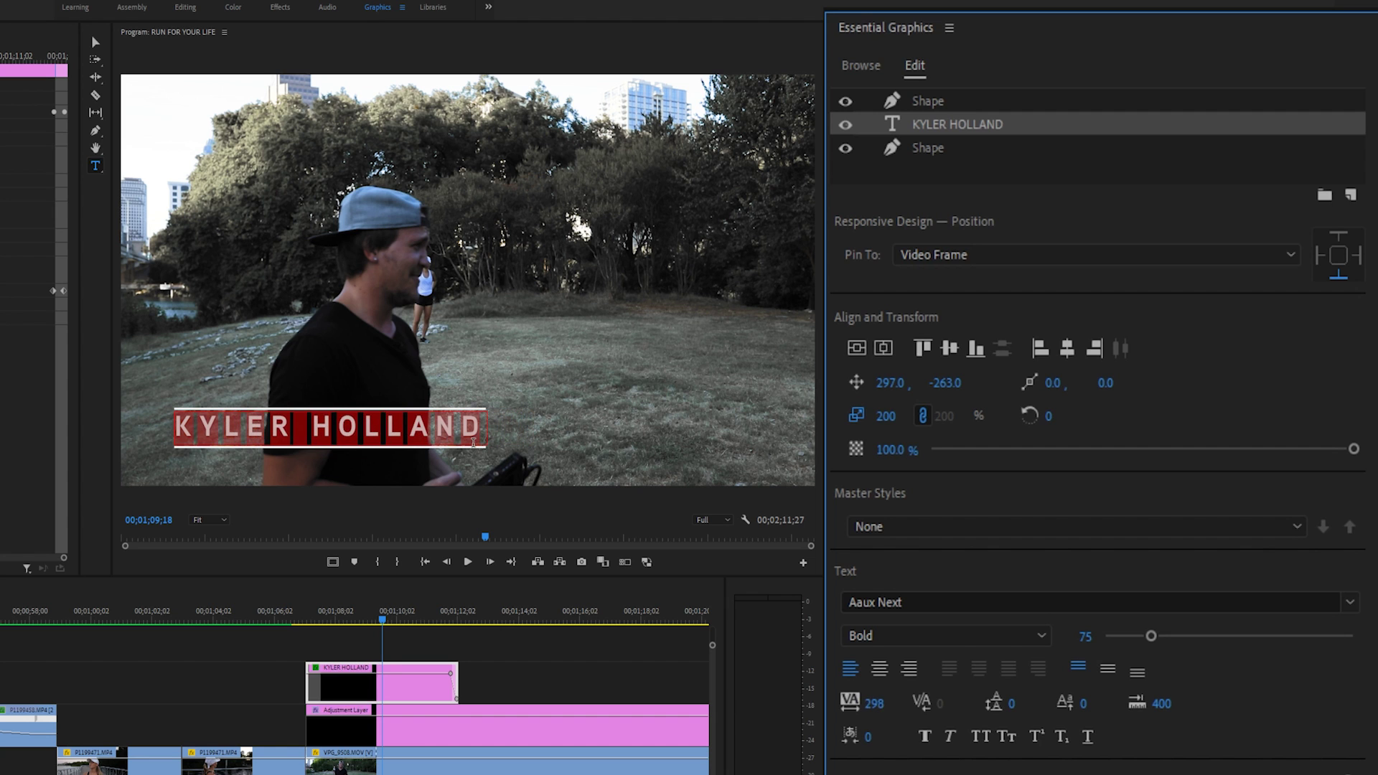
Step: Check the settings of the two line shapes around the name, then fine-tune the name text's tracking
click(943, 107)
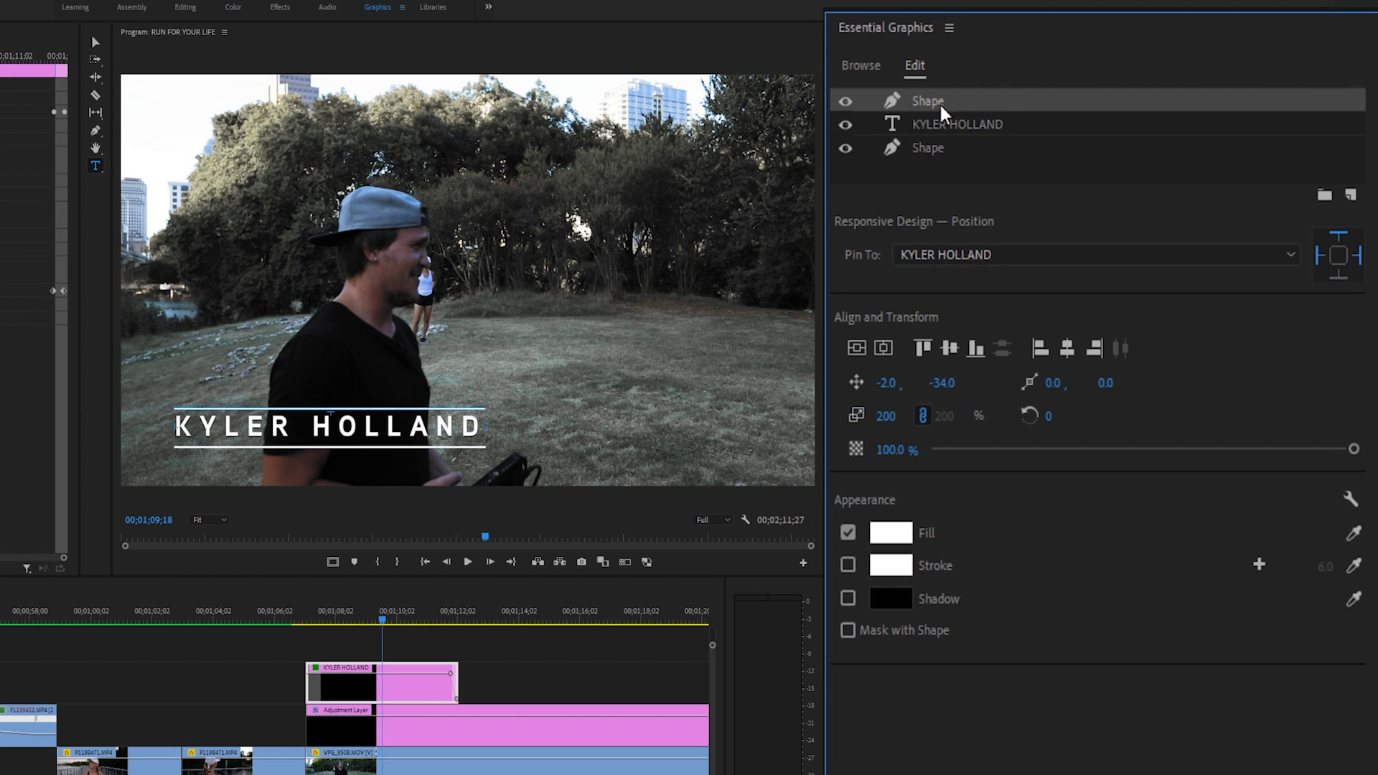
click(933, 154)
click(927, 108)
scroll(972, 514, down, 5)
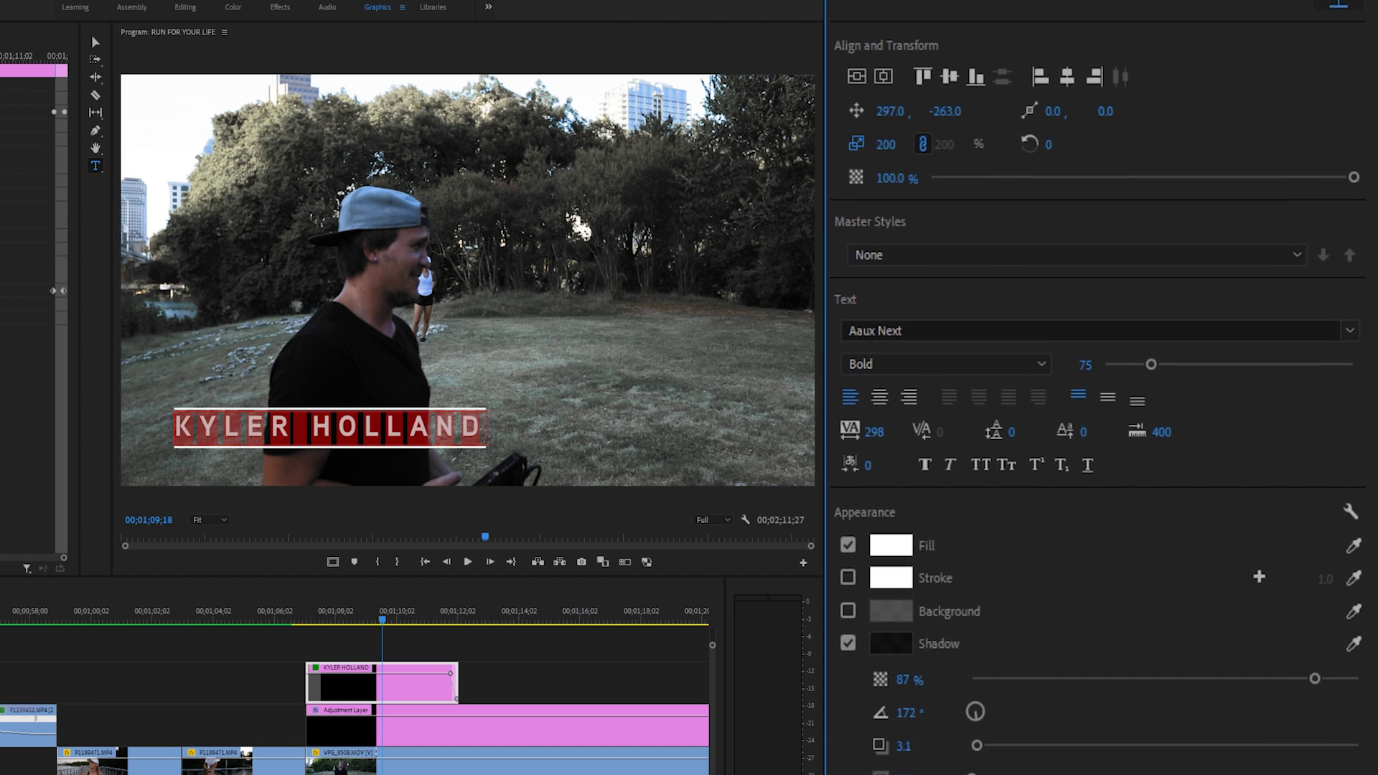
drag(875, 431, 887, 432)
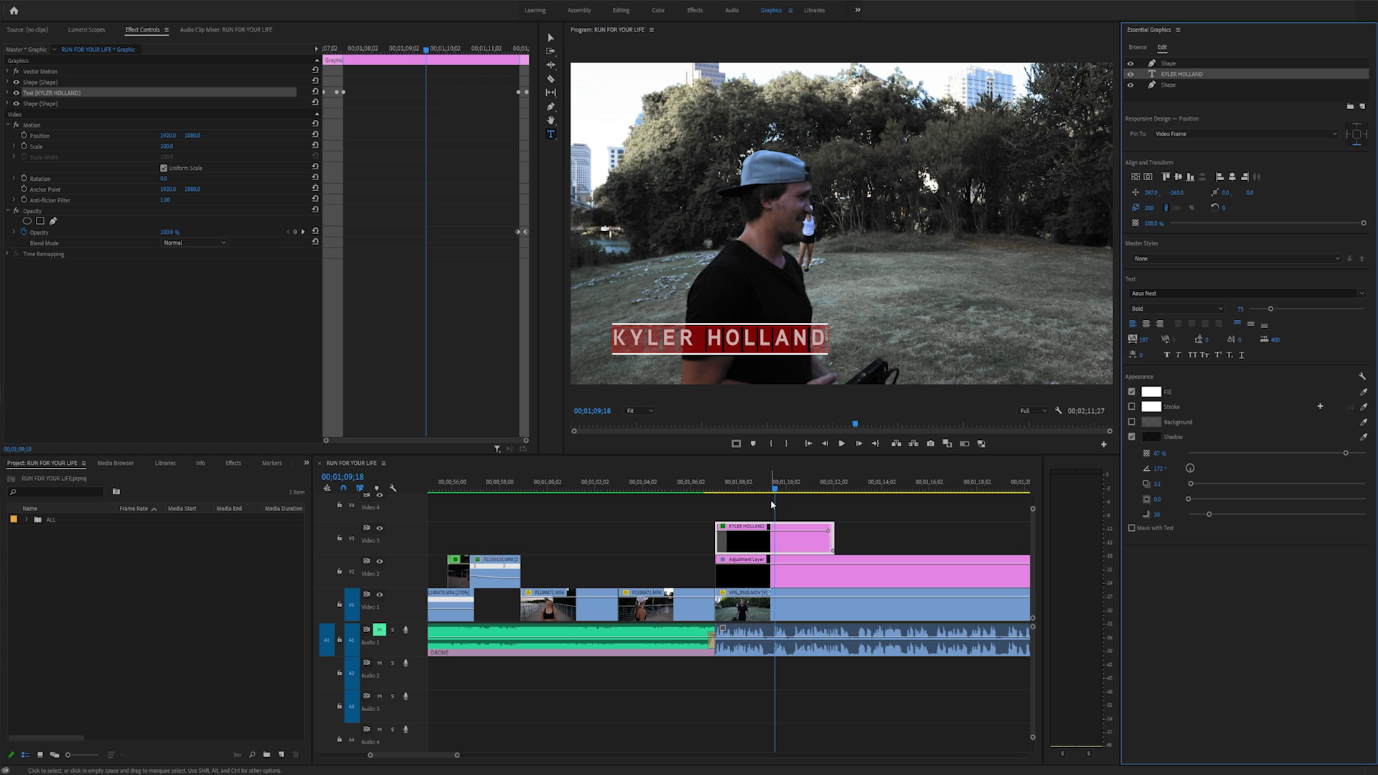
Step: Play back the name lower third from before its start to review its intro and outro animation
drag(768, 489, 680, 489)
key(space)
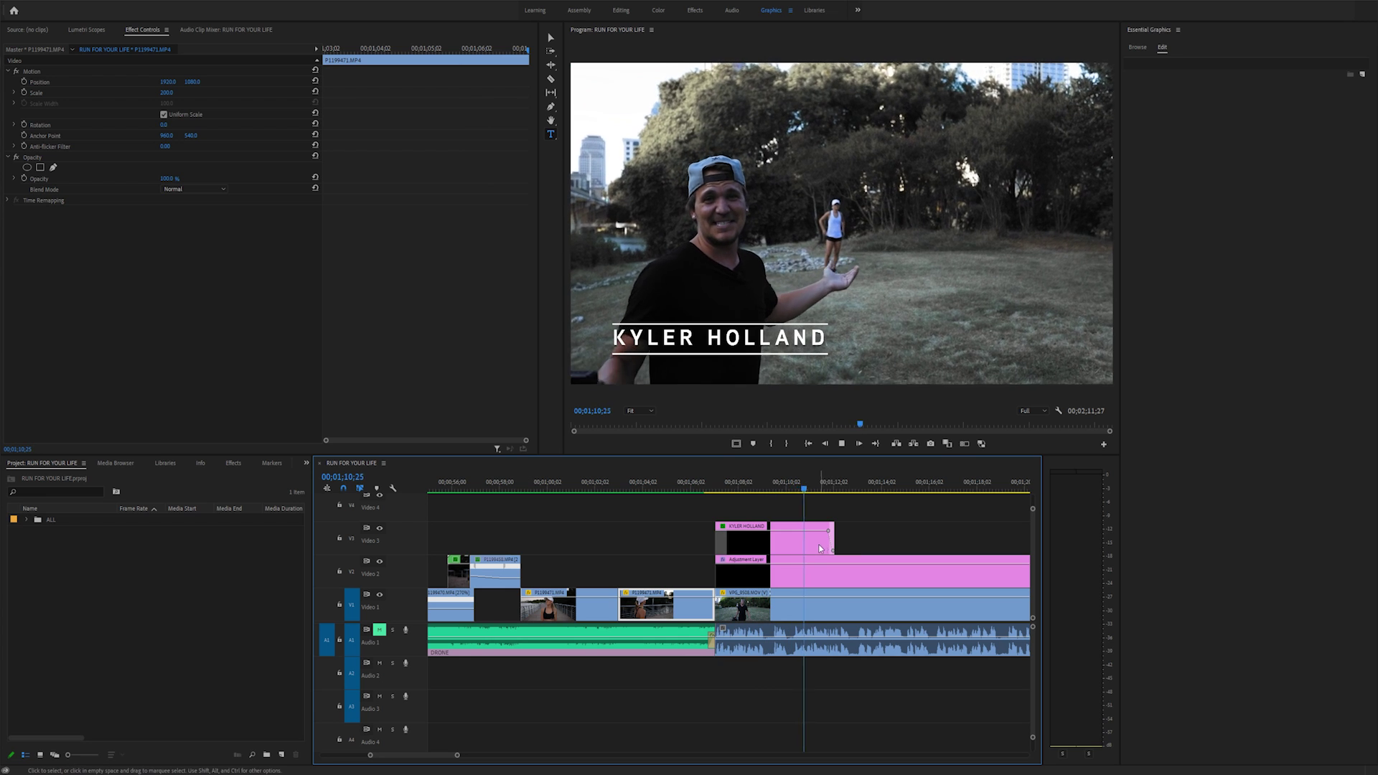
click(825, 549)
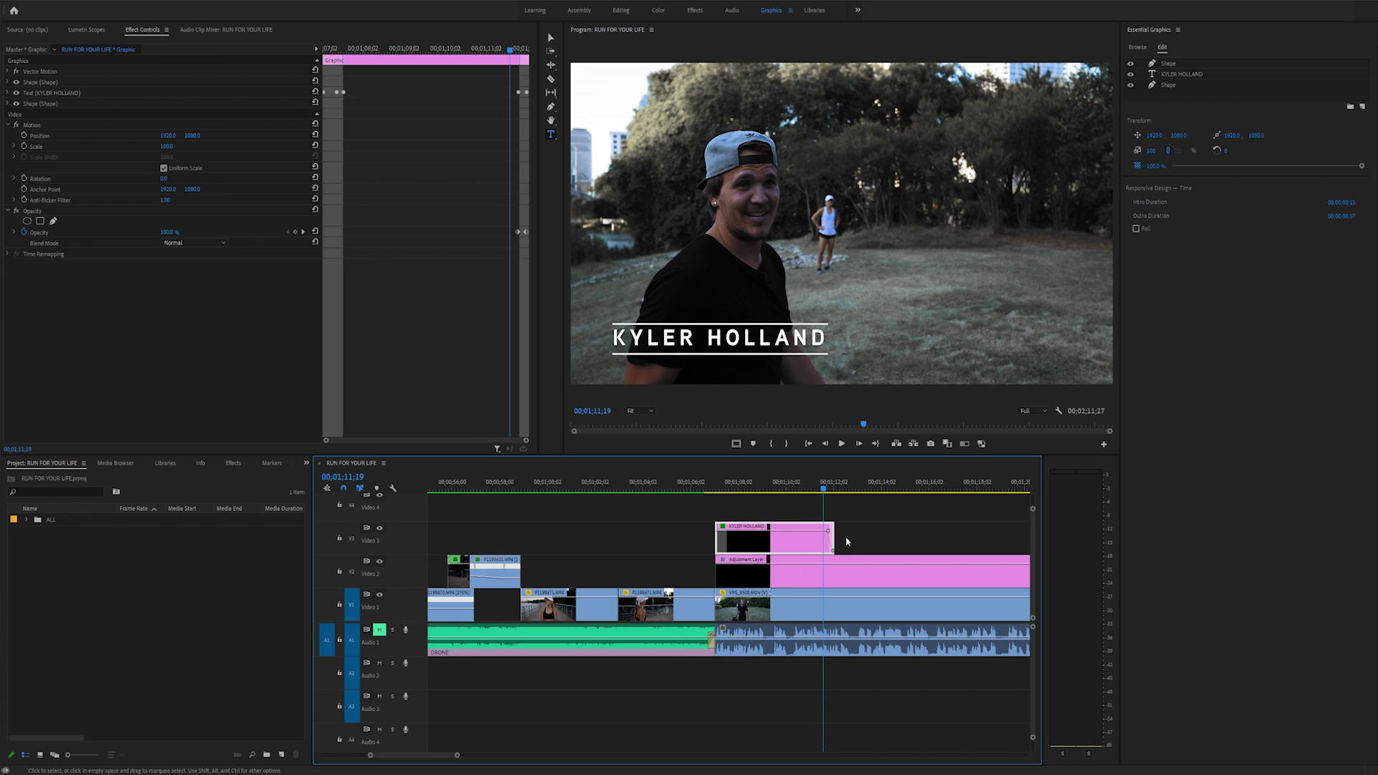
drag(840, 538, 755, 543)
click(714, 489)
key(space)
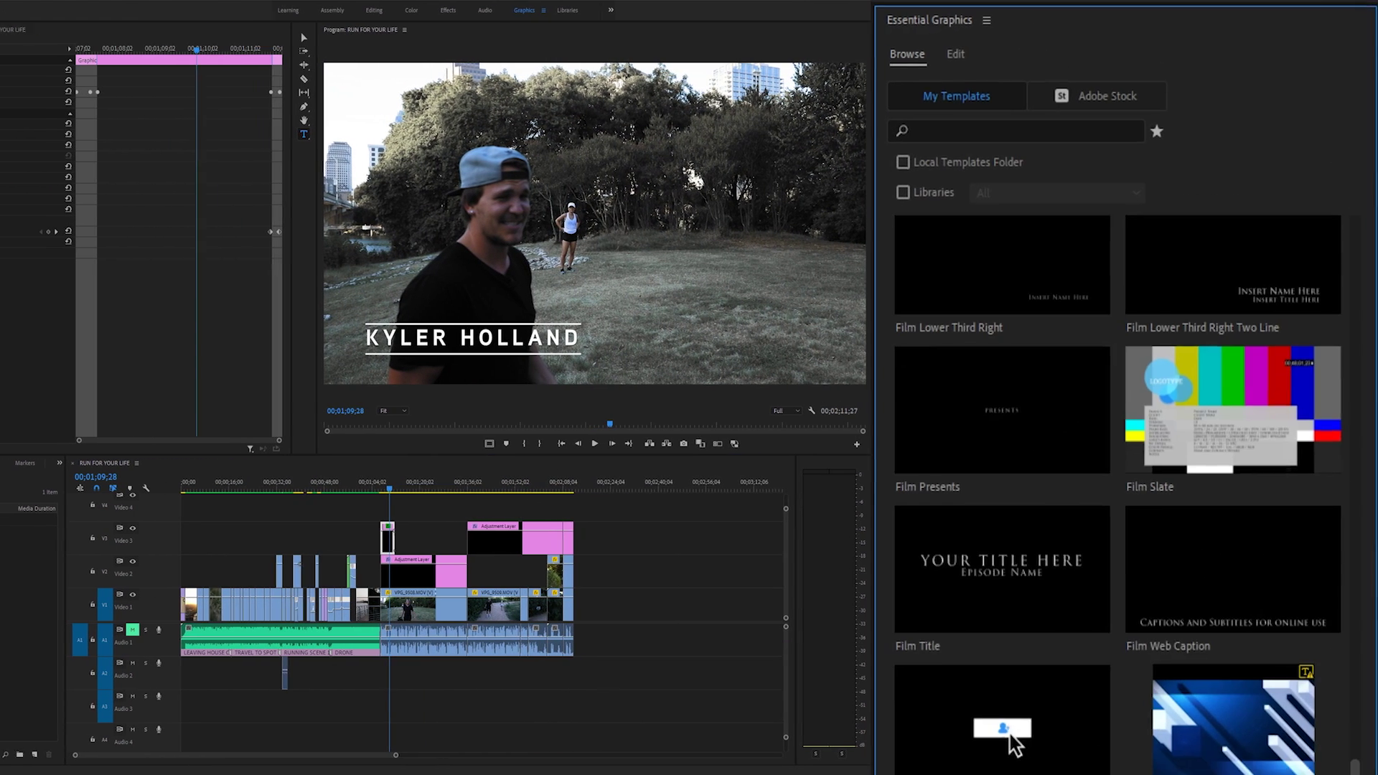
Step: Add the Follow Button template to Video 3 directly after the name title and check it in the frame
scroll(1118, 496, down, 2)
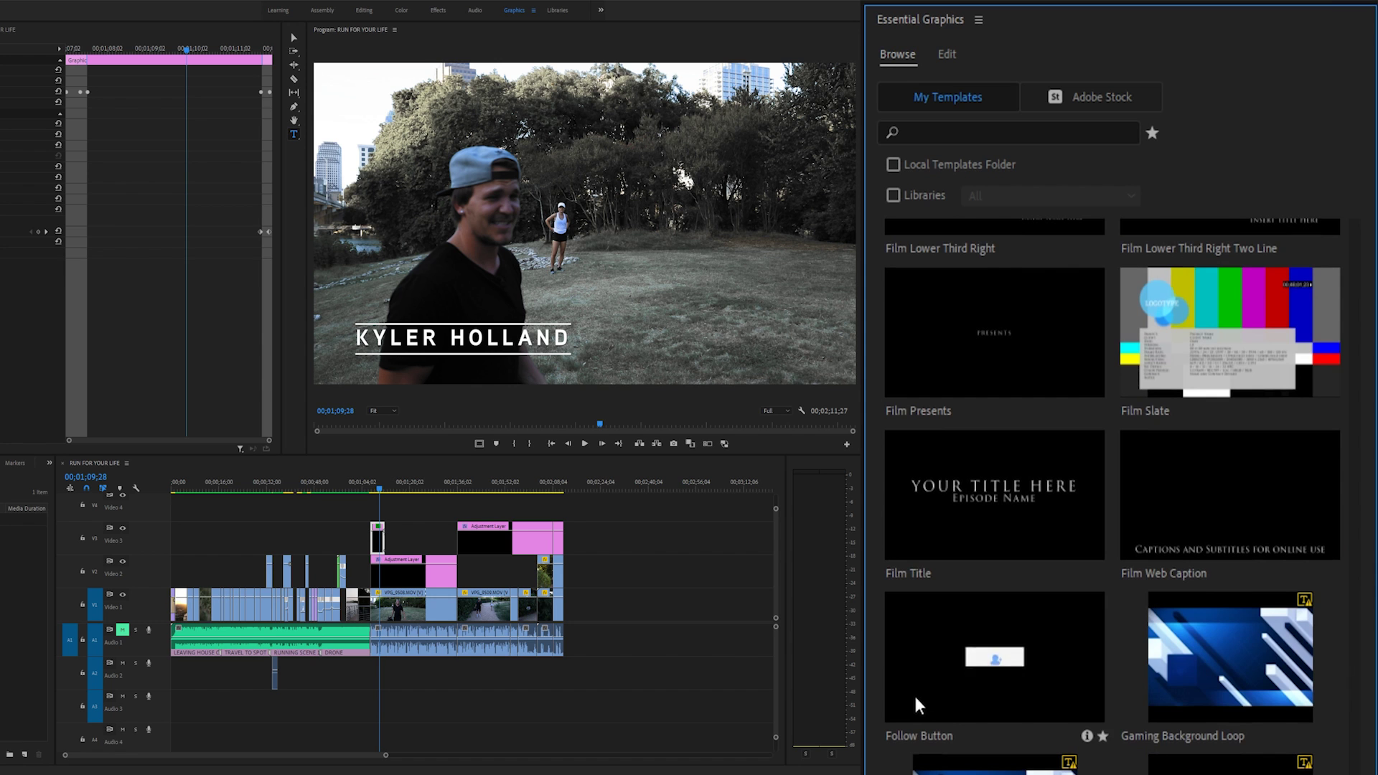
drag(965, 690, 392, 538)
click(388, 486)
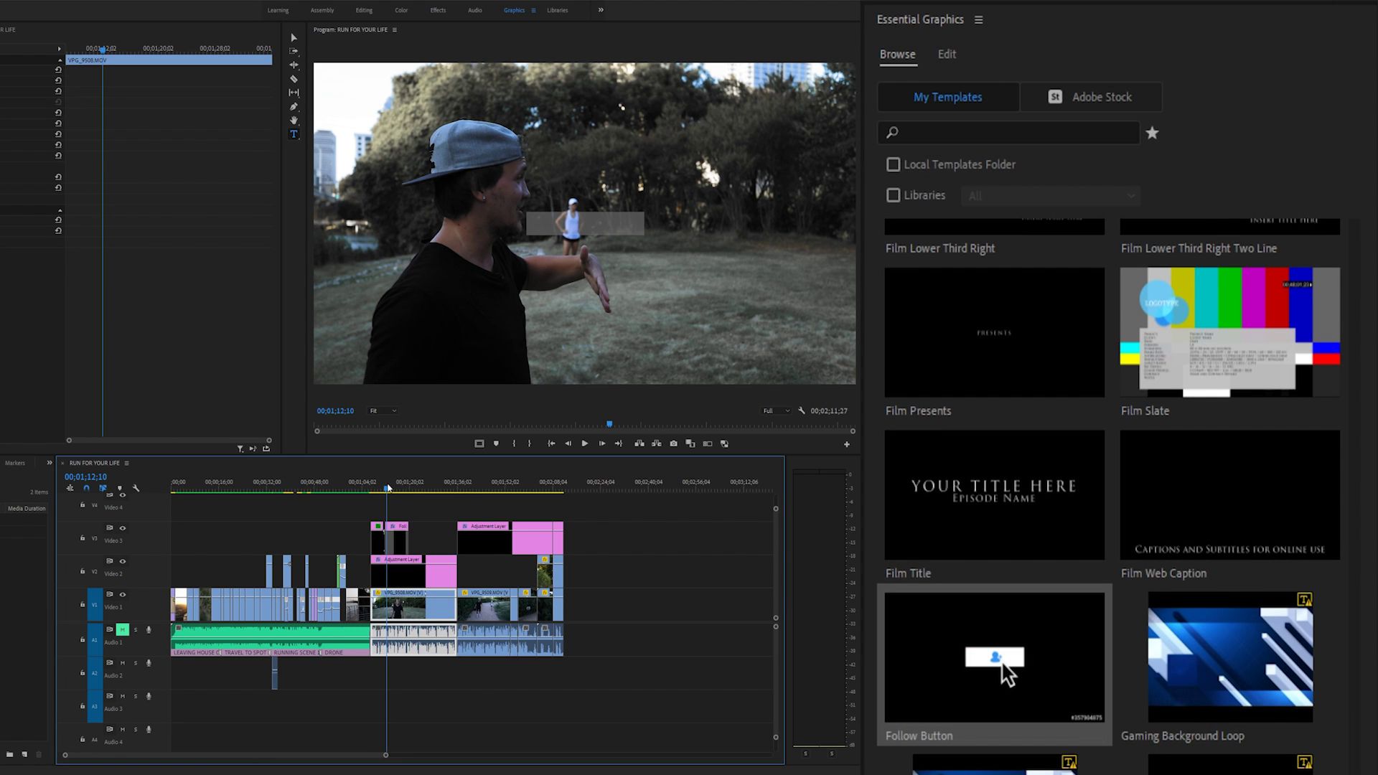
key(=)
key(=)
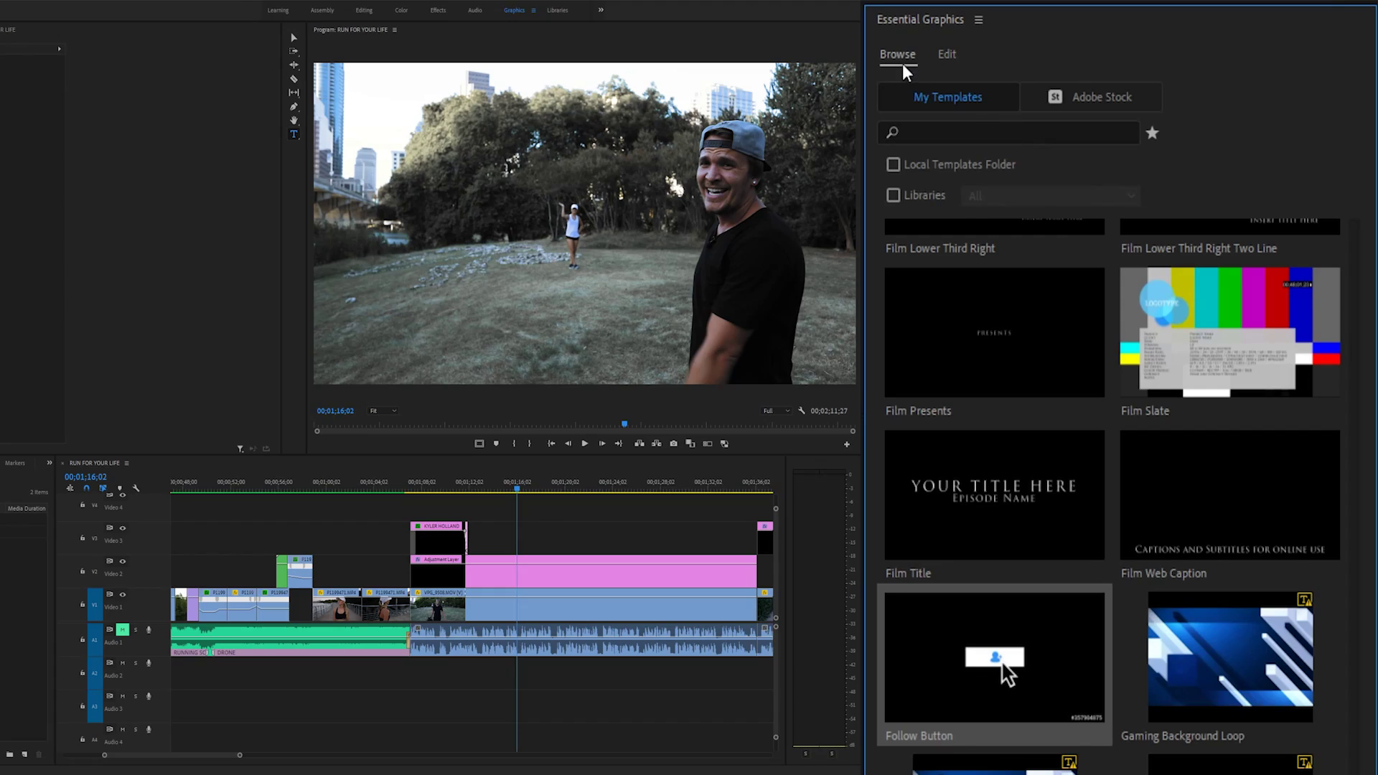
Step: Browse the pages of free Adobe Stock motion graphics templates
click(1086, 95)
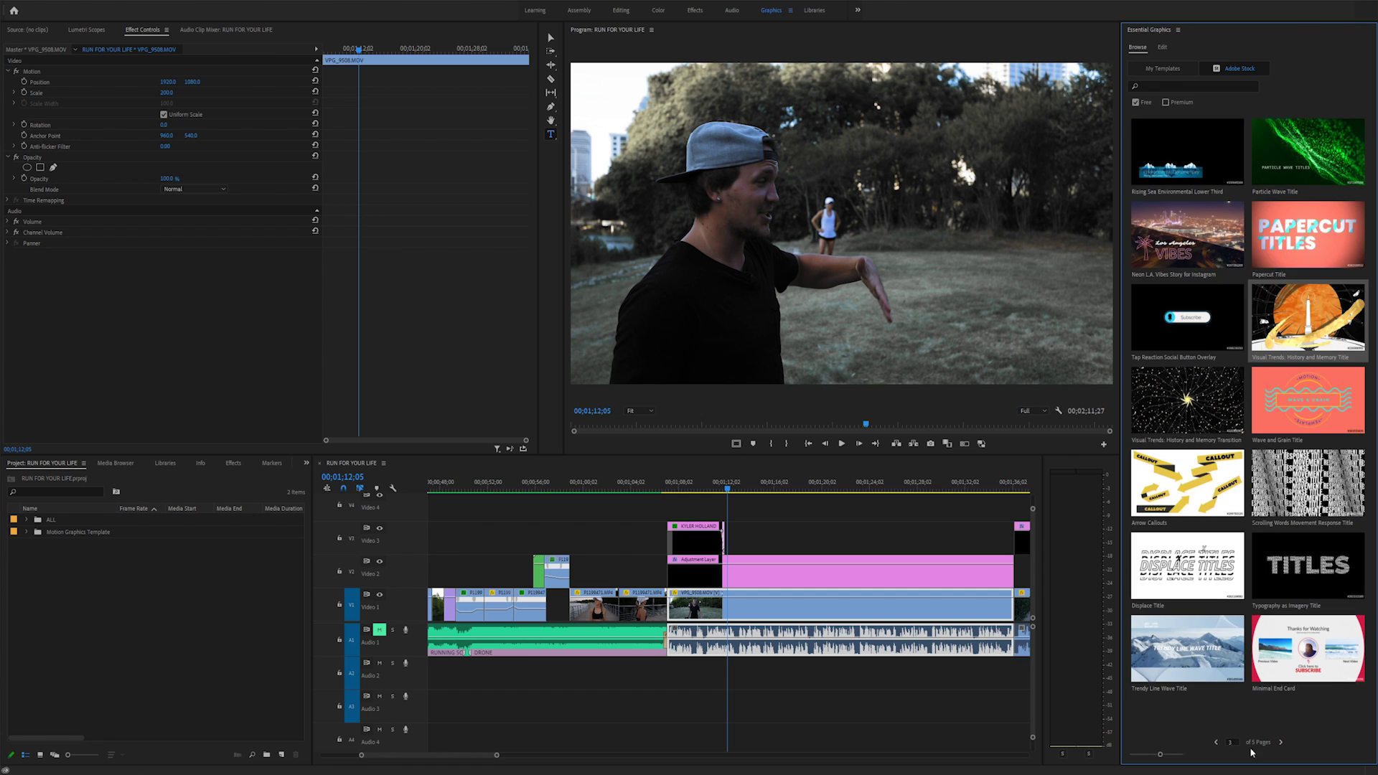
click(1218, 743)
click(1217, 743)
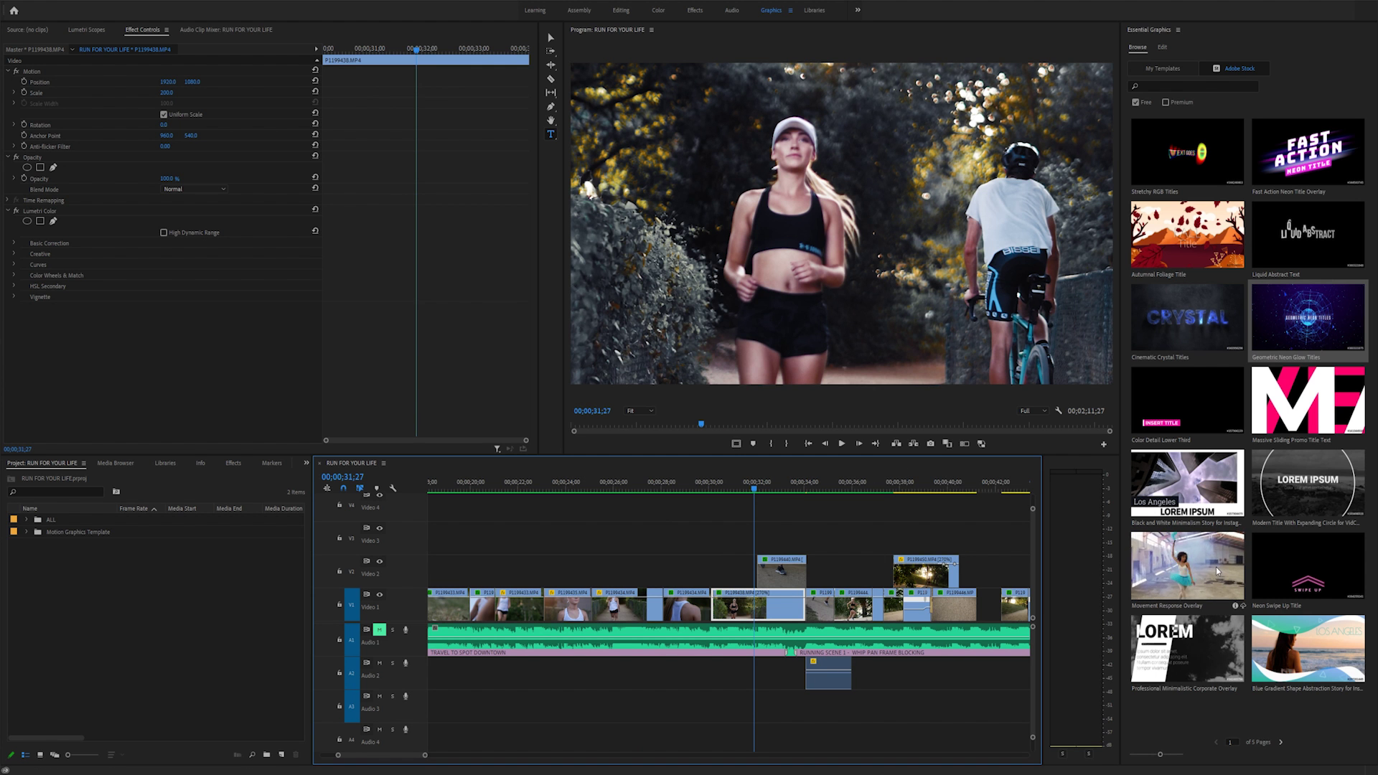
Step: Place the Movement Response Overlay template on Video 3 above the running-shoe shot, near 00;00;33;20
click(812, 538)
key(space)
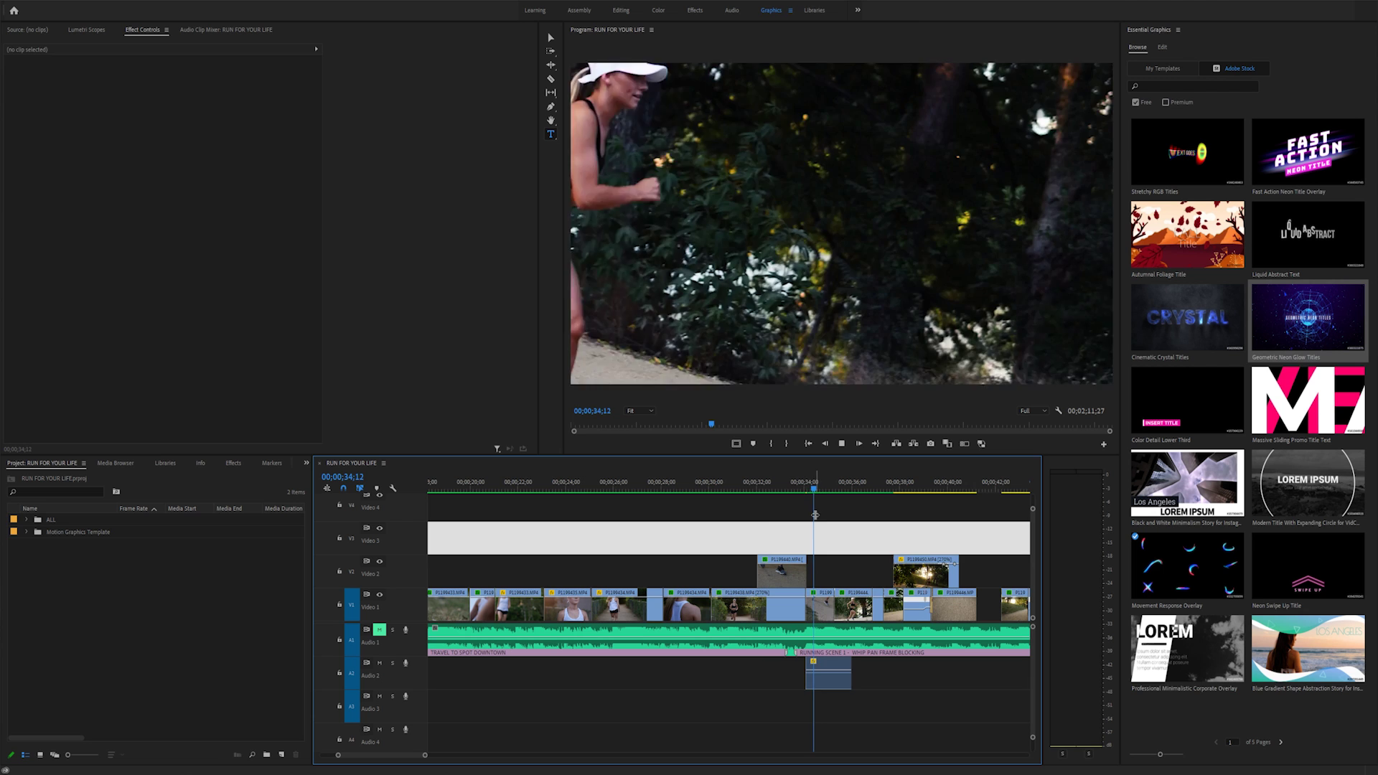
click(799, 487)
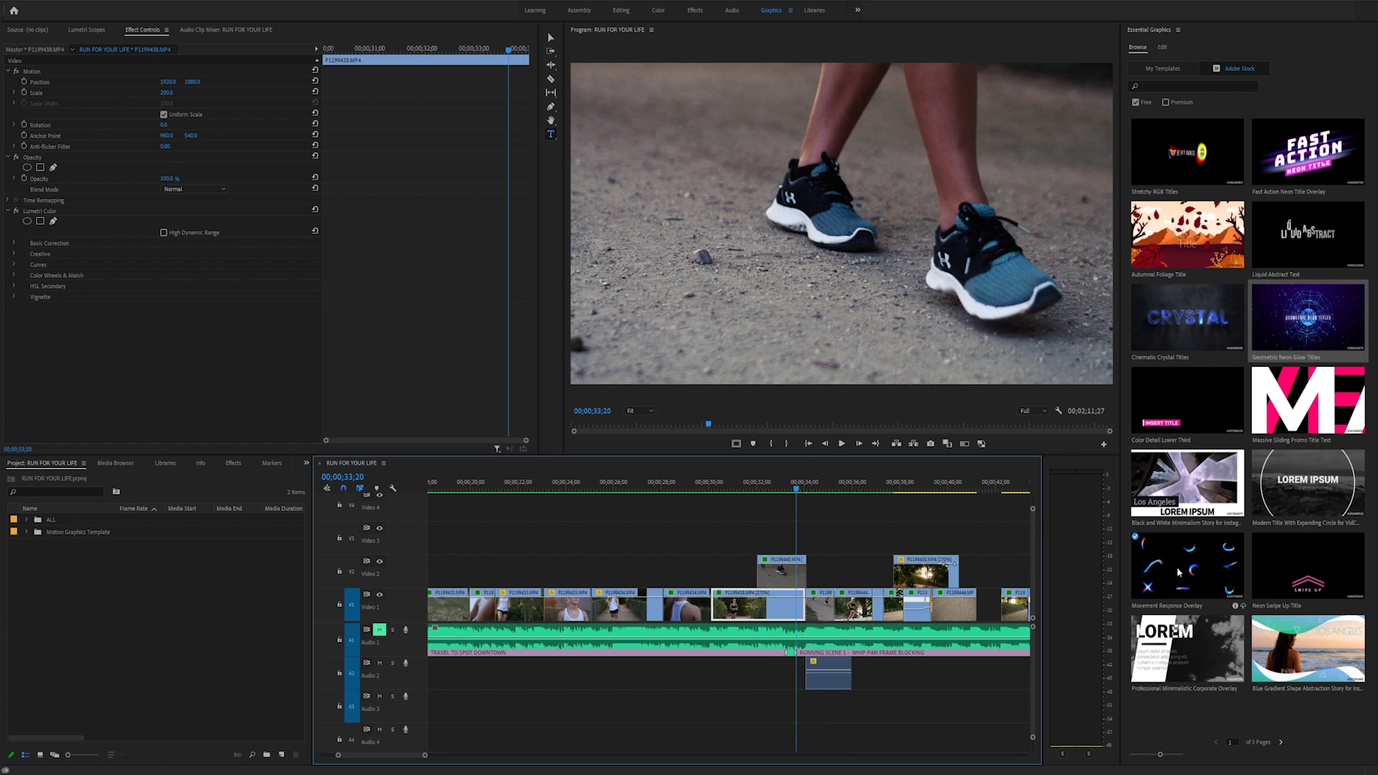
drag(1181, 575, 798, 544)
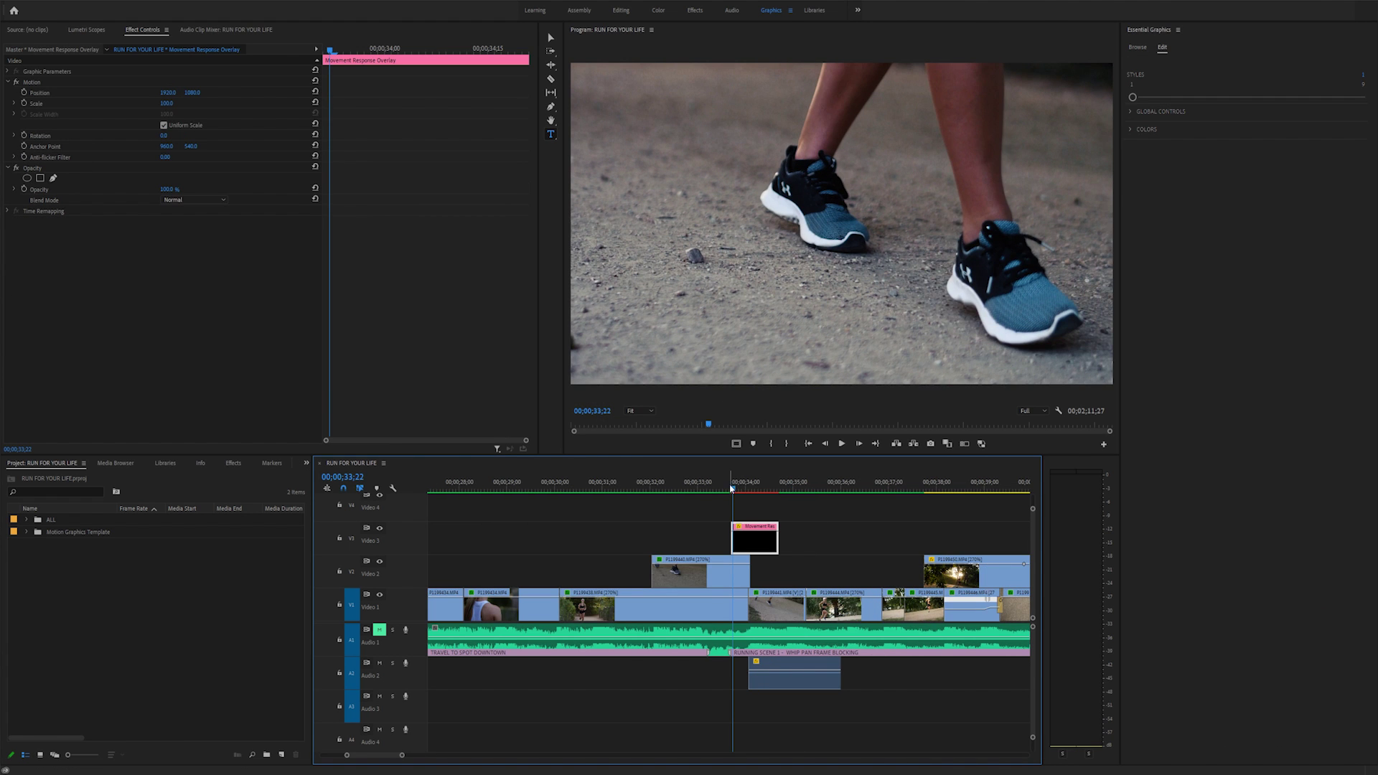
Step: Play back the running shots with the movement overlay, then scrub to the runner's footstep at 00;00;34;05
click(719, 489)
key(space)
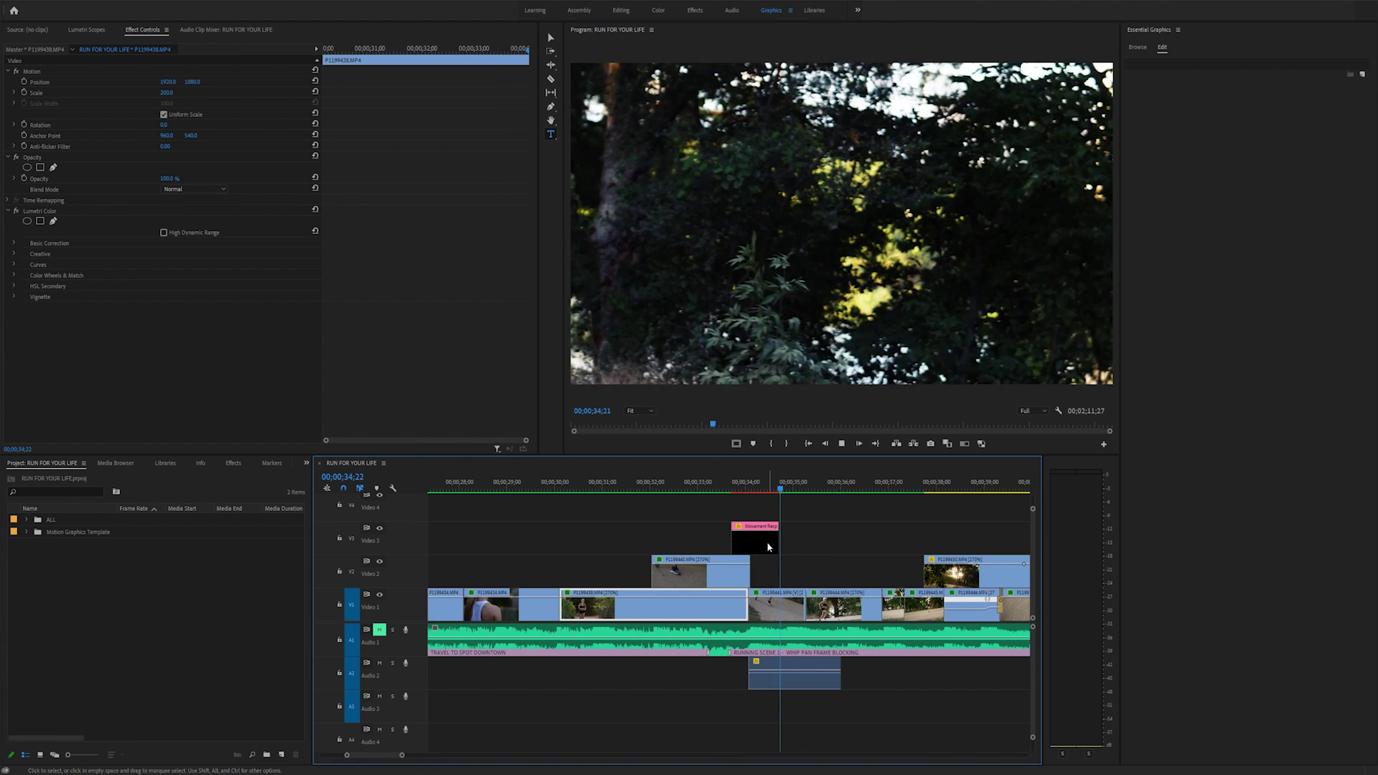
click(729, 488)
key(space)
drag(740, 487, 755, 494)
Step: Set the movement overlay to style 6, with global position X 655 over the runner's foot and global size 117
click(755, 541)
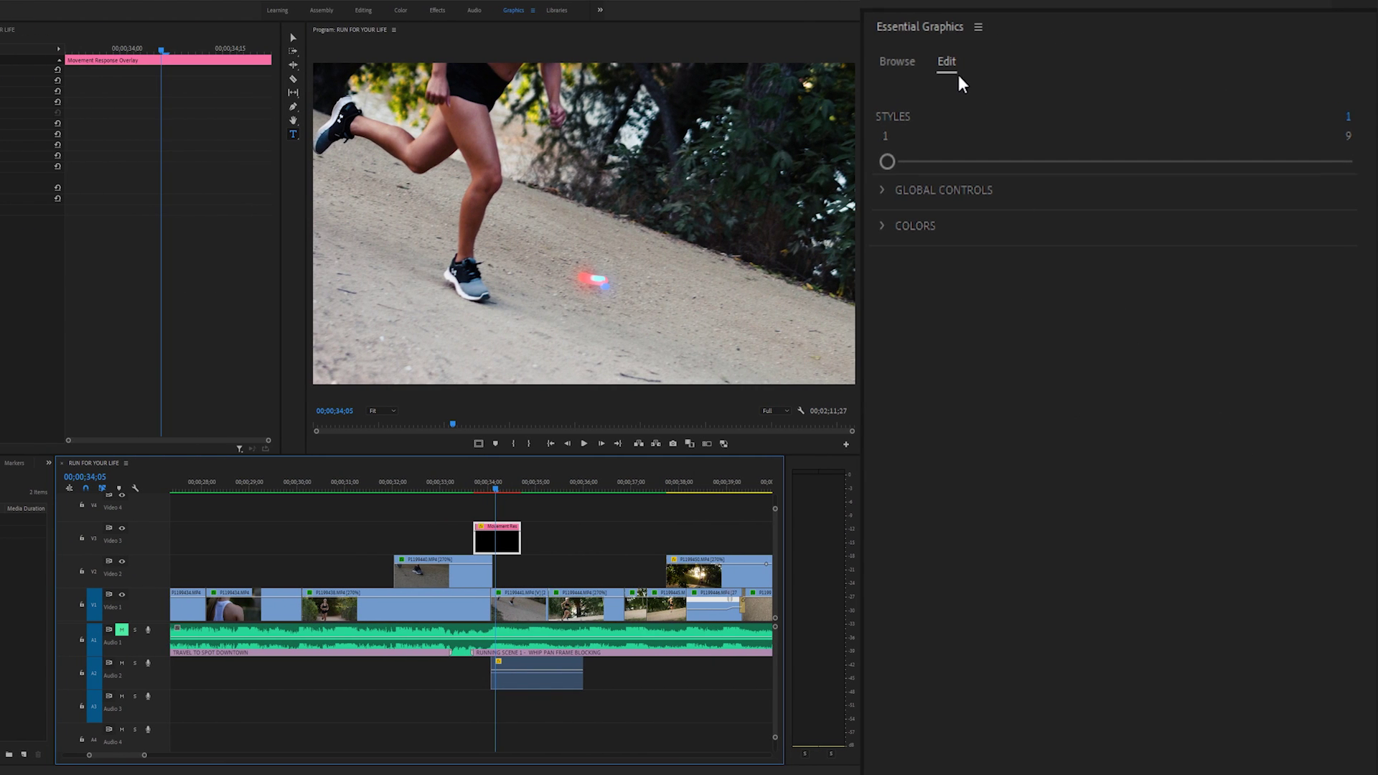
drag(888, 162, 1232, 157)
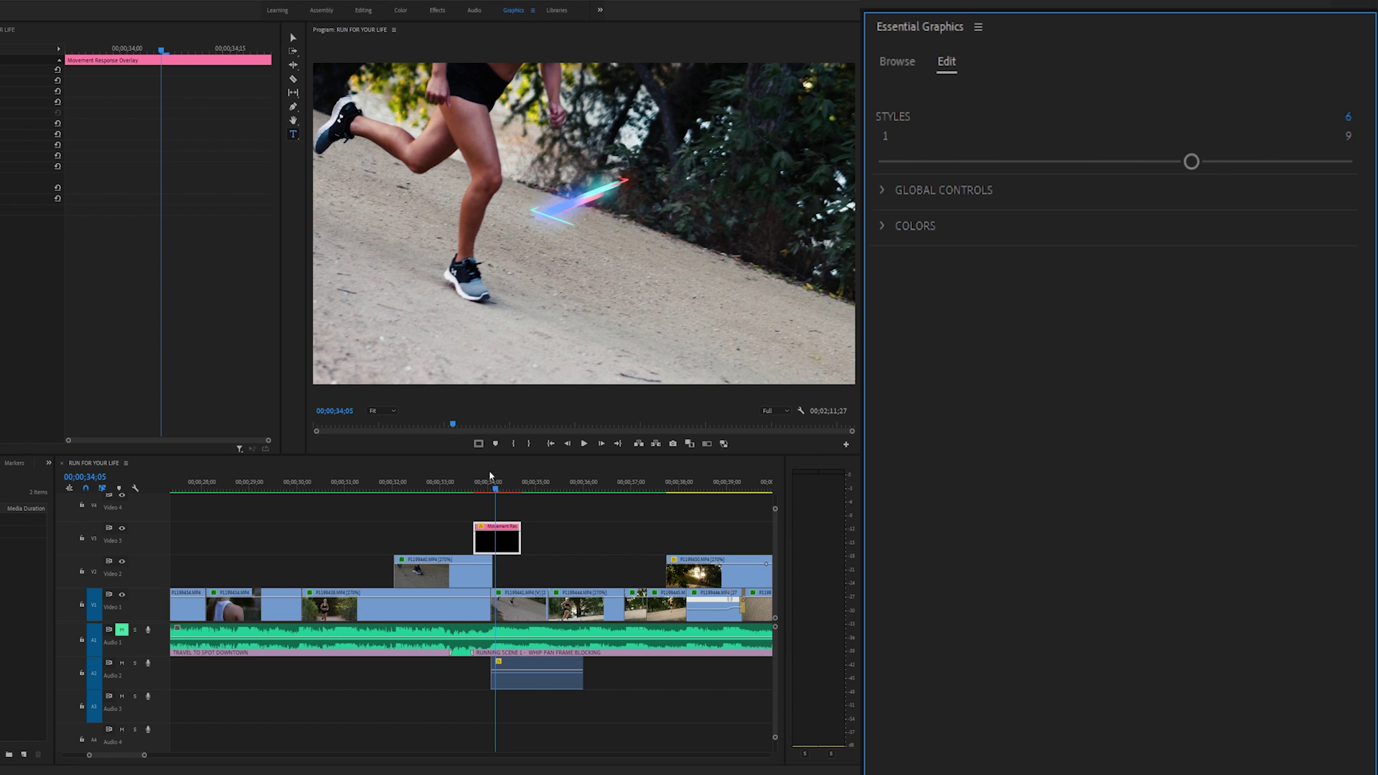
click(471, 481)
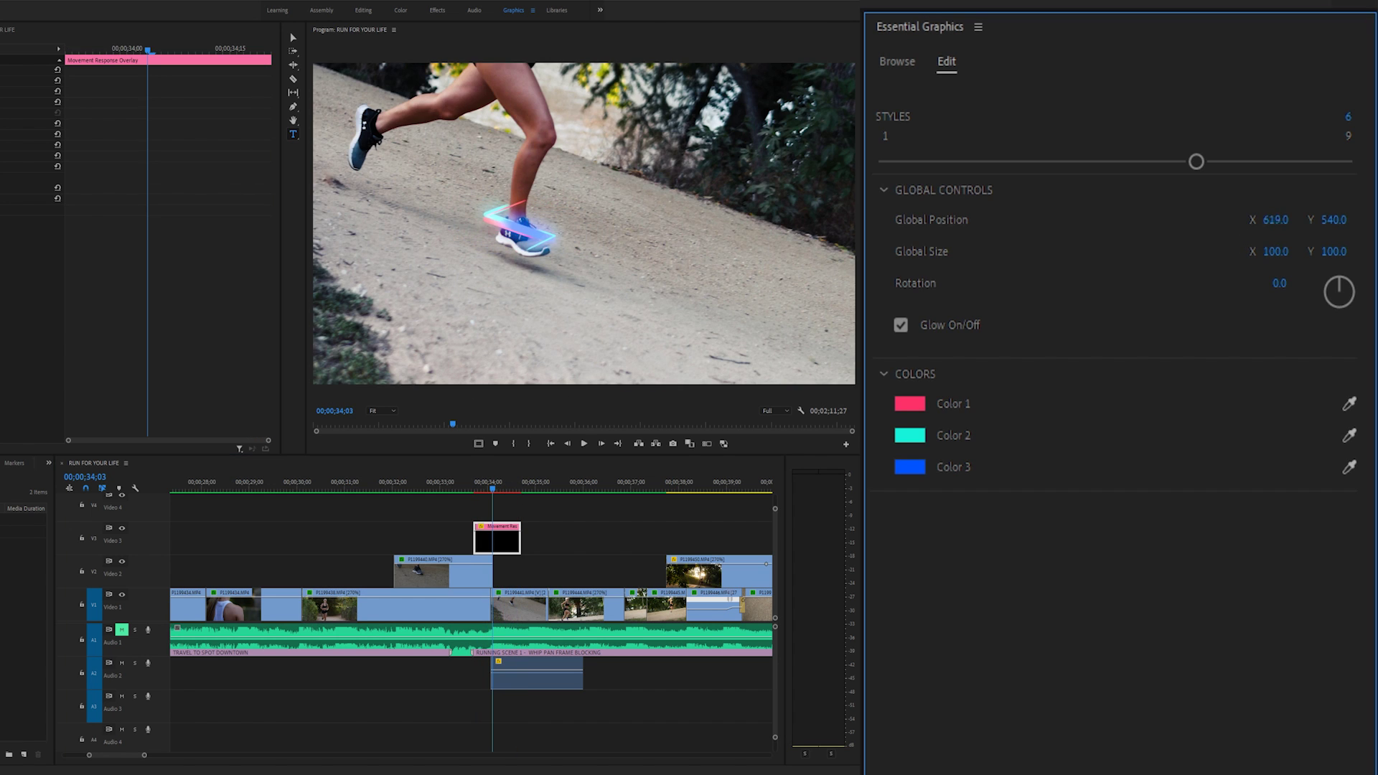
drag(1276, 251, 1326, 251)
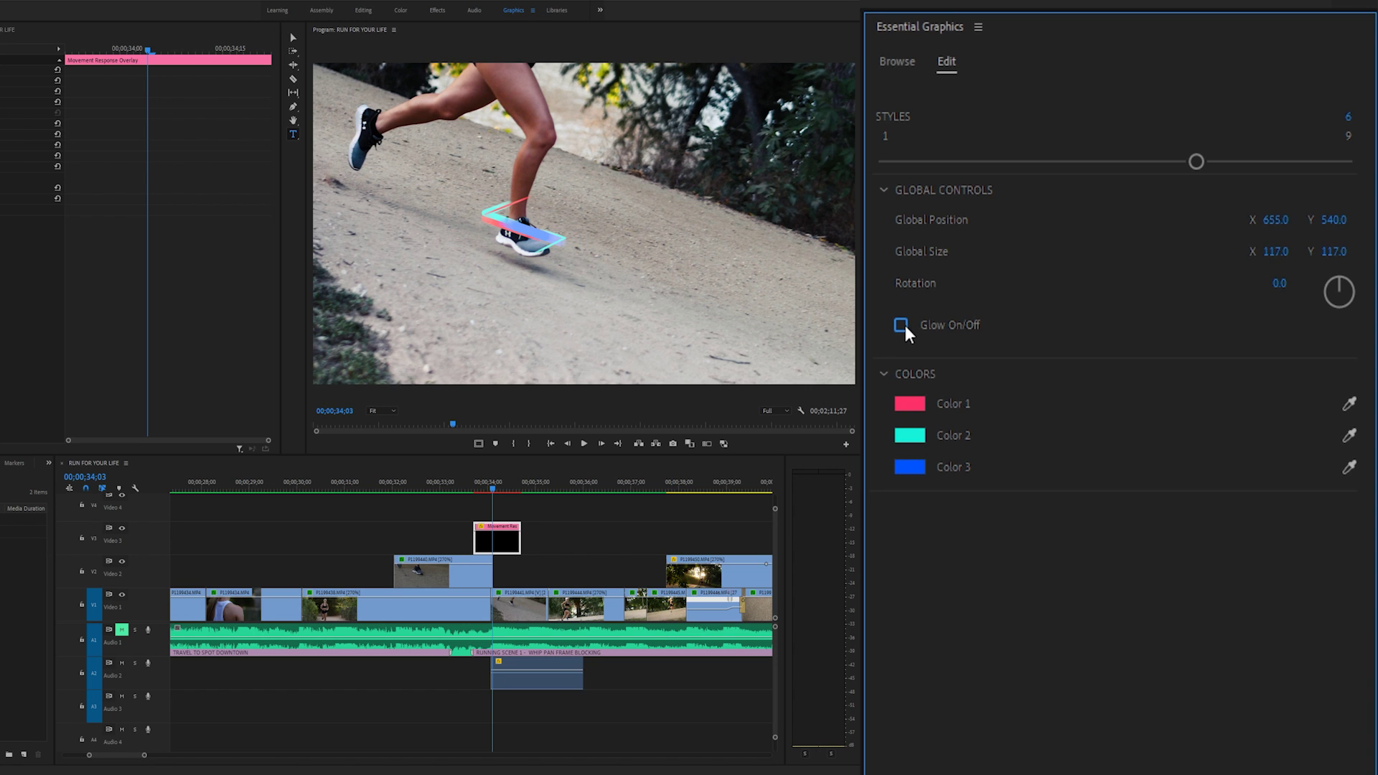
Step: Set the overlay's Color 1 to the dark blue sampled from the runner's shoe and Color 3 to white (FFFFFF)
click(911, 405)
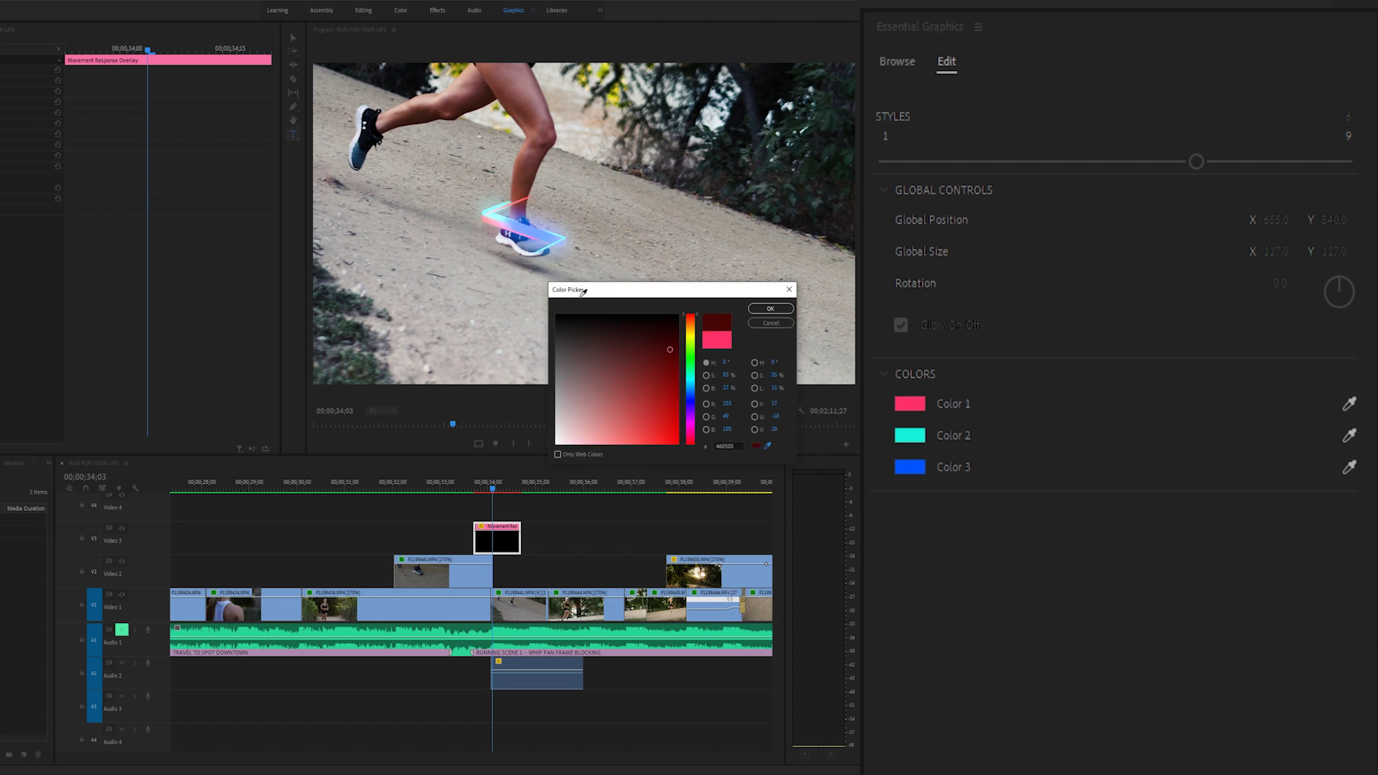
click(356, 161)
click(770, 310)
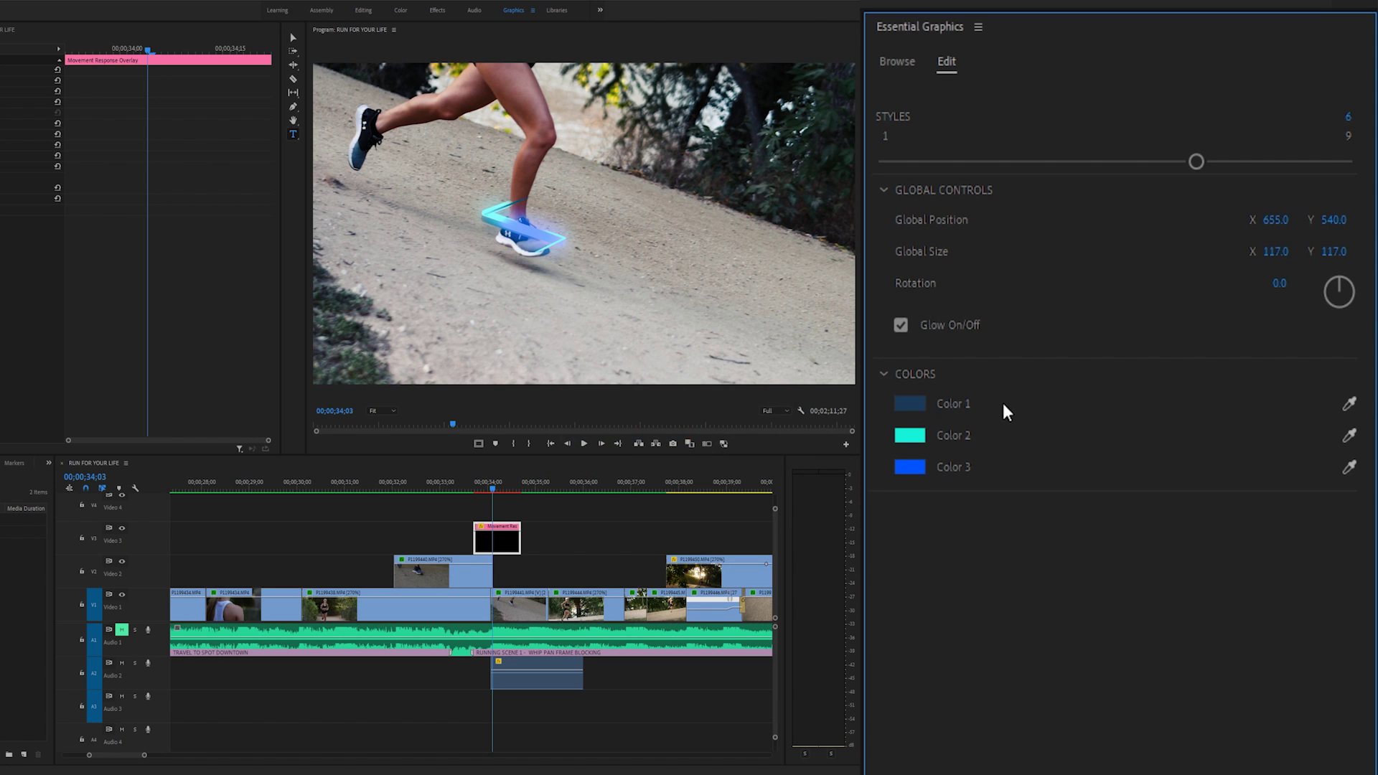
click(910, 468)
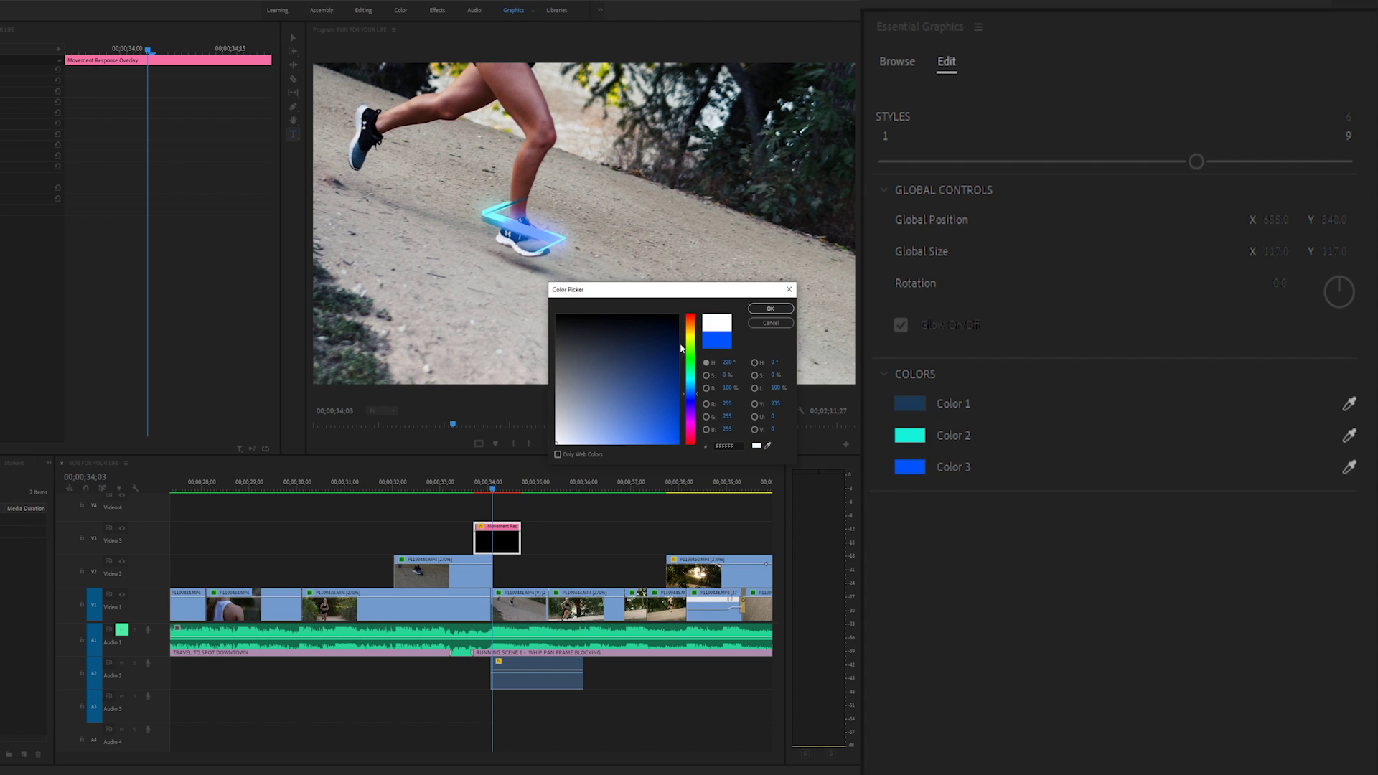
click(770, 309)
Step: Play back the recoloured movement overlay over the runner's footstep to check its timing
drag(493, 487, 446, 486)
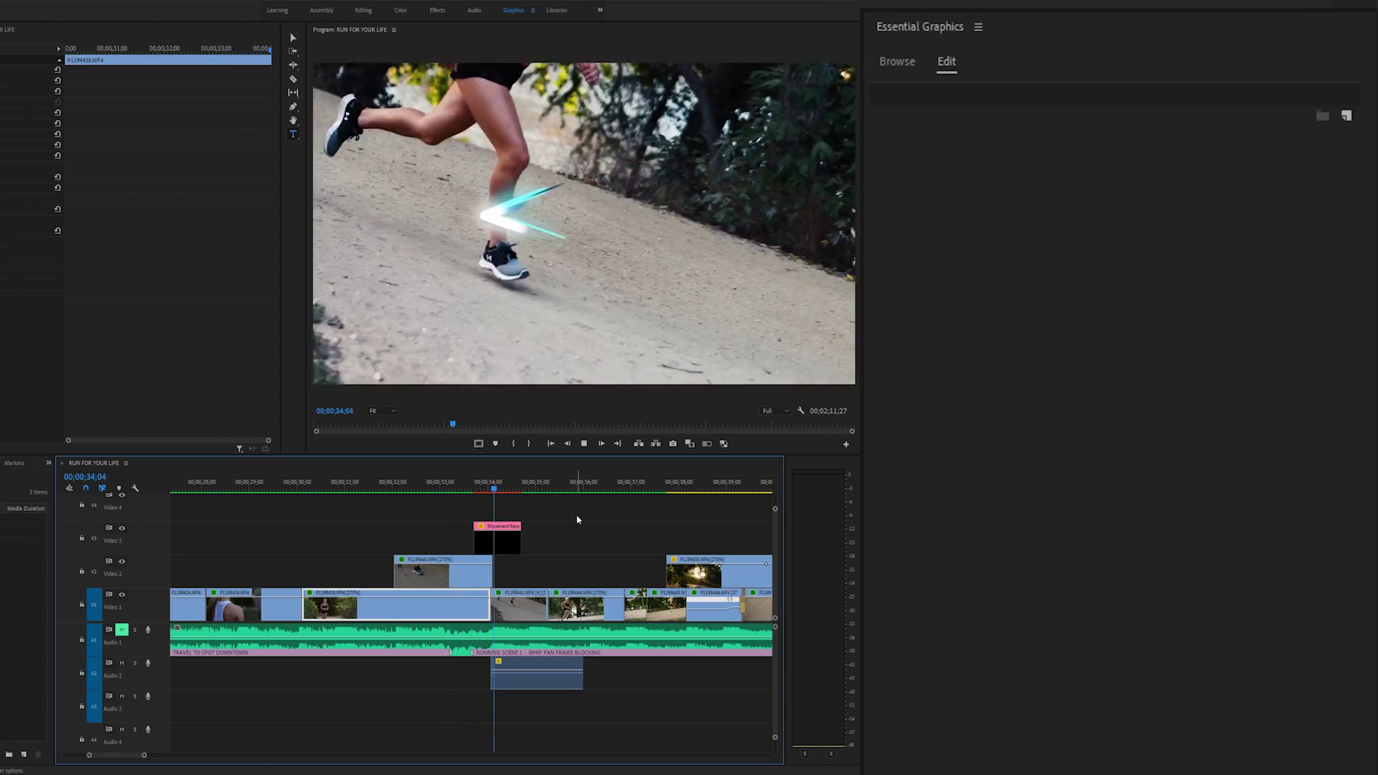
drag(517, 490, 506, 491)
key(Up)
key(space)
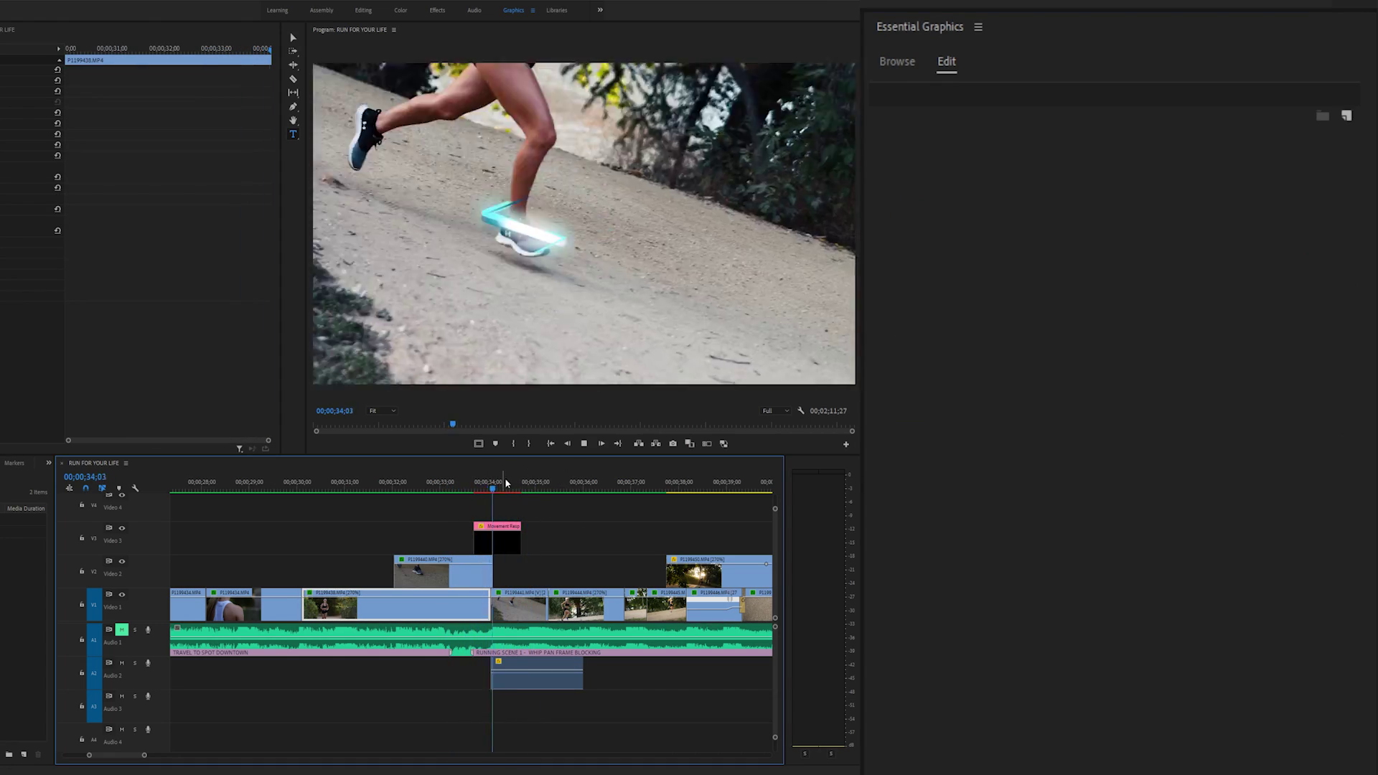